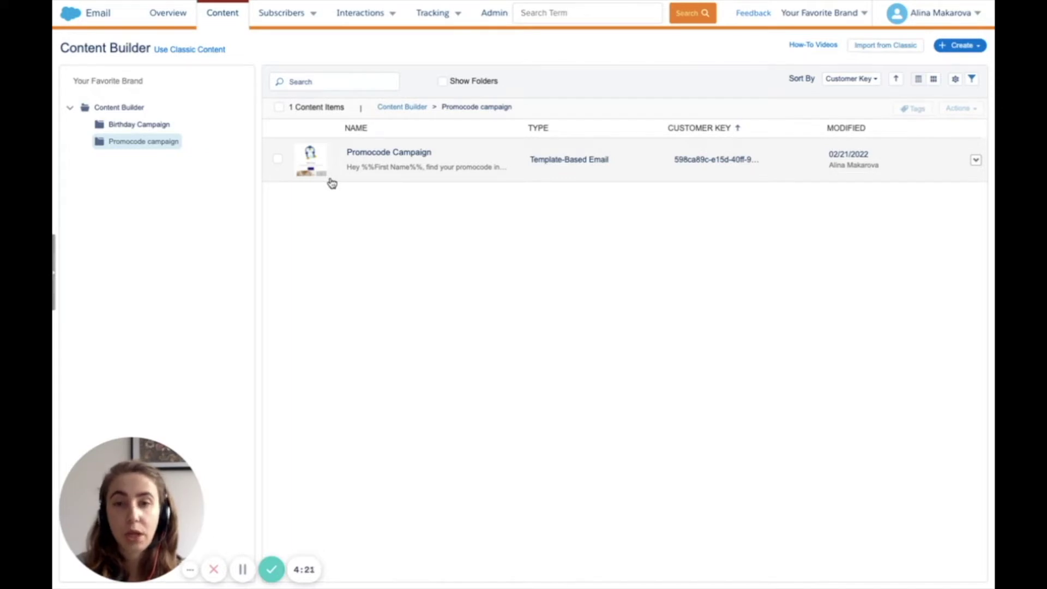
Show the content types that can be created in the Promocode campaign folder
left_click(962, 48)
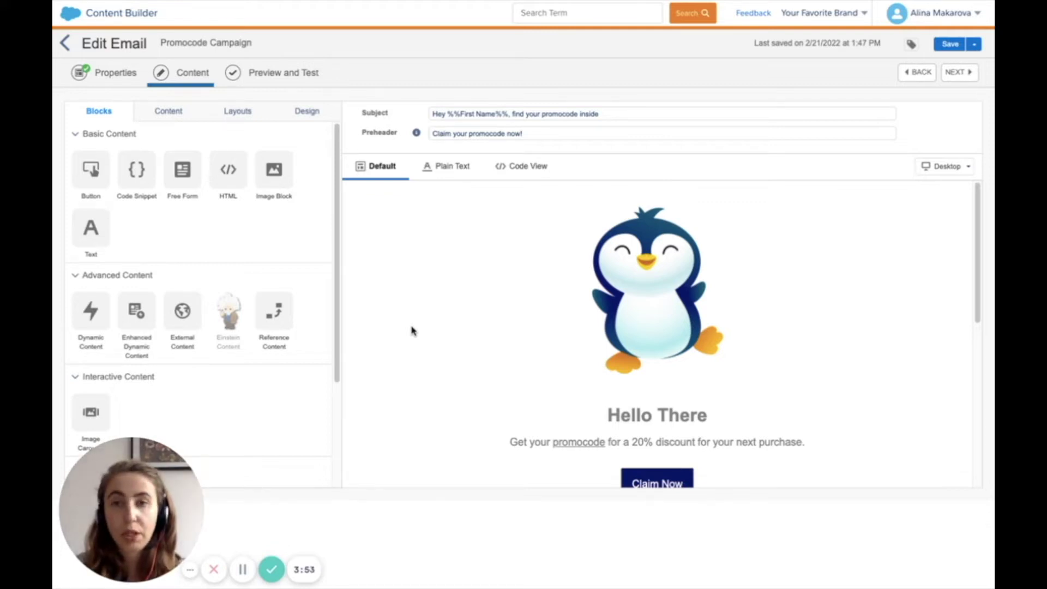
Review the Promocode Campaign email's properties and content, then go to Preview and Test
left_click(131, 77)
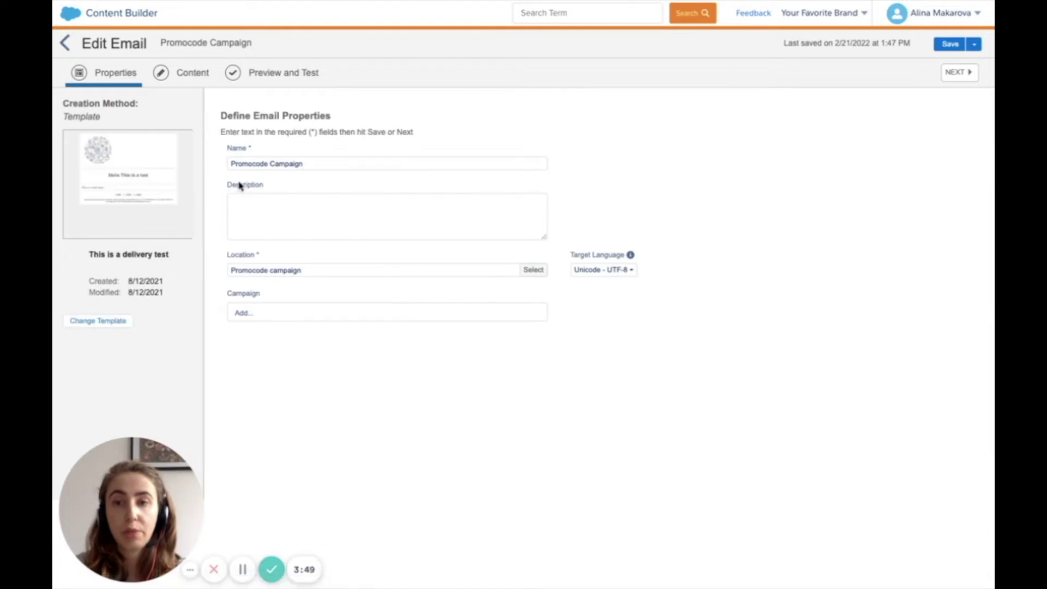
left_click(185, 76)
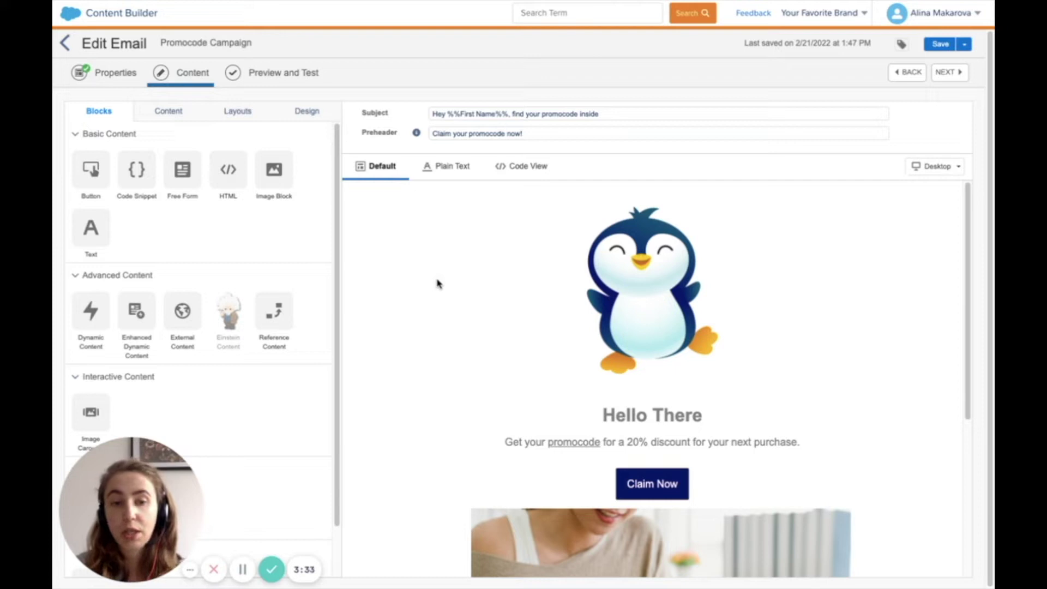
scroll(436, 284, "down", 2)
scroll(436, 284, "up", 2)
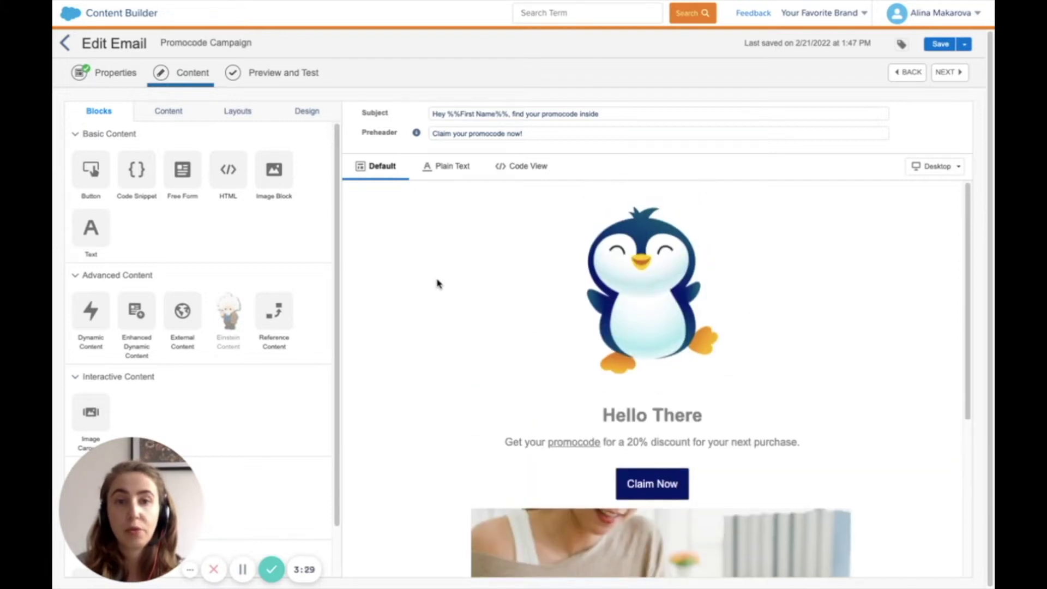
left_click(278, 76)
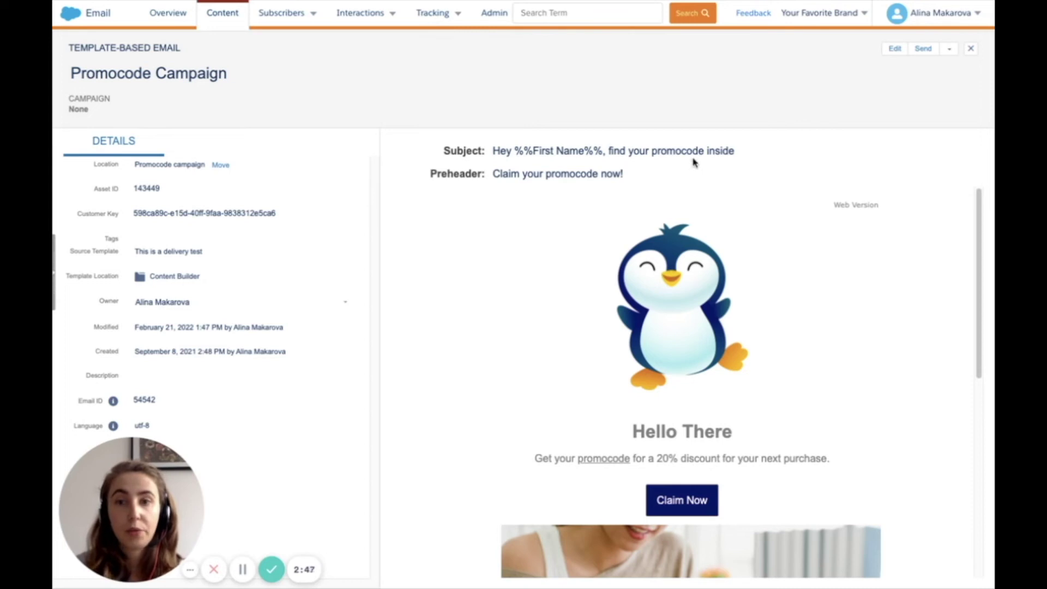
Launch the Send Email wizard for the Promocode Campaign email
left_click(916, 50)
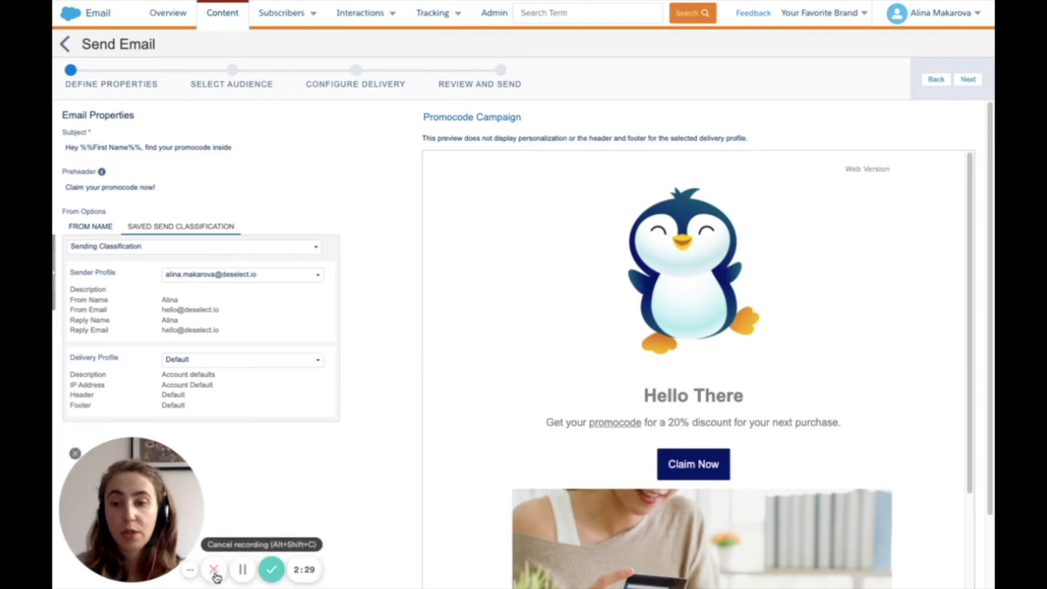
Accept the email's subject, preheader and send classification and advance to audience selection
left_click(190, 570)
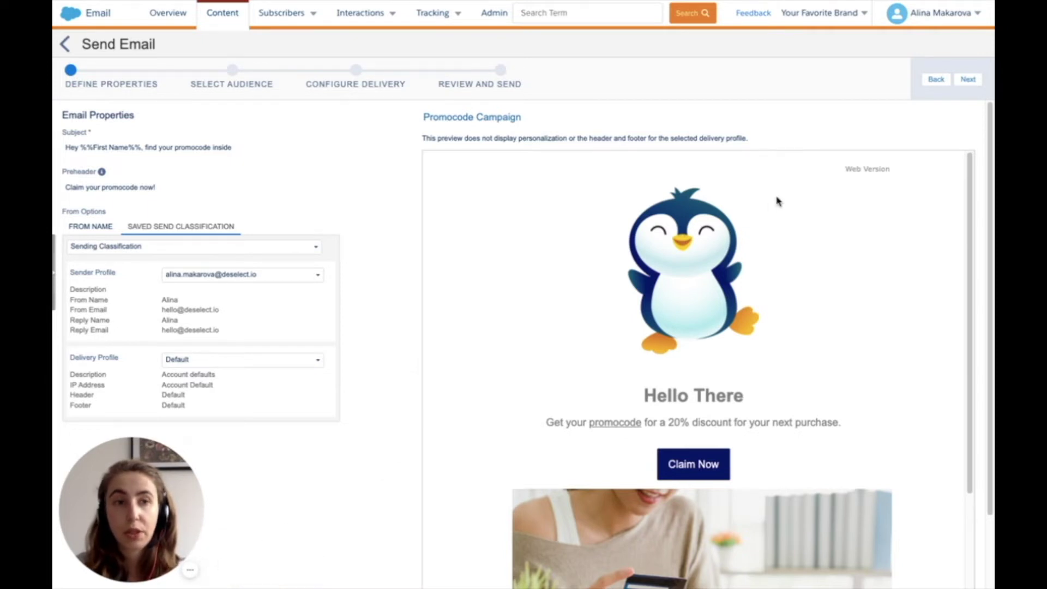
left_click(968, 79)
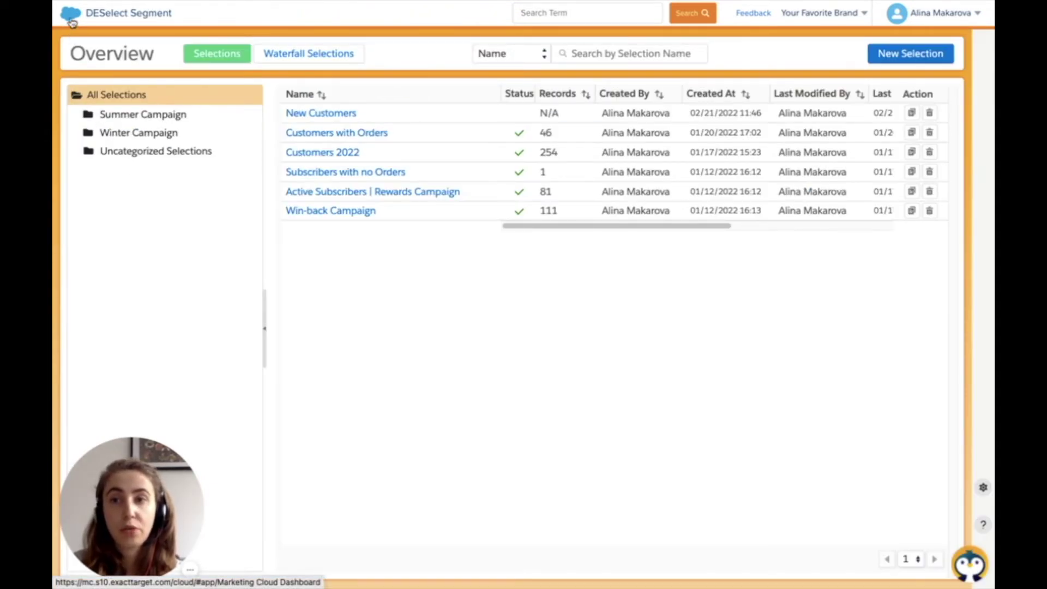
Create a new DESelect selection named 'Promocode Campaign'
mouse_move(71, 19)
mouse_move(715, 82)
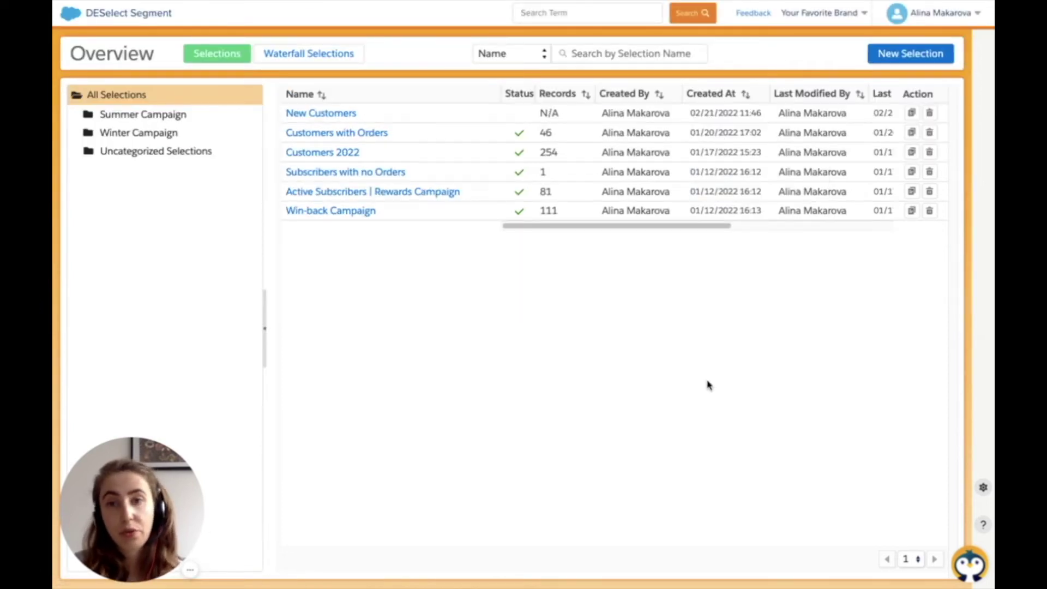
left_click(908, 57)
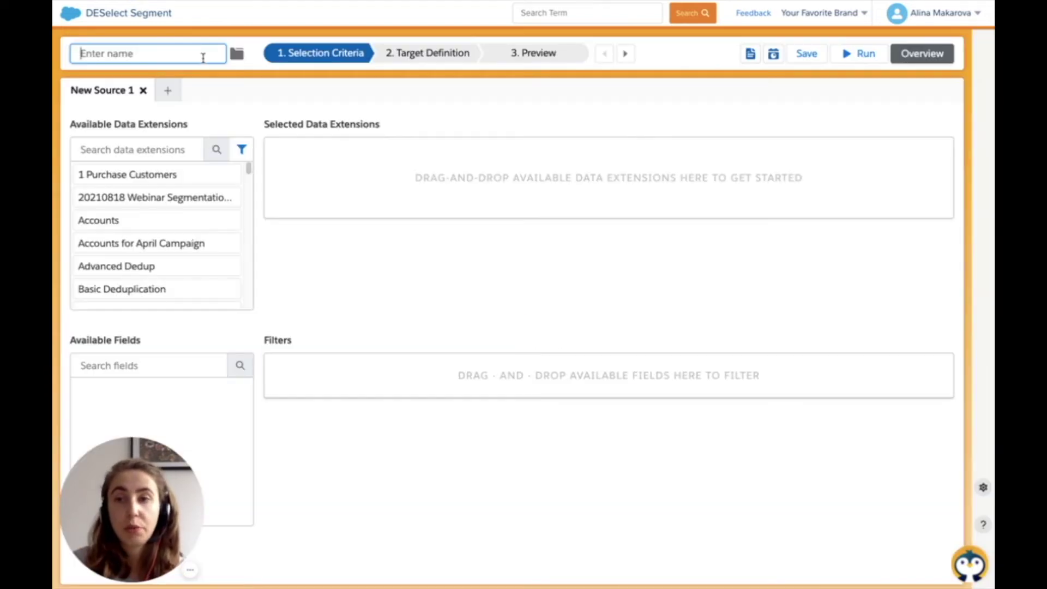
type("P")
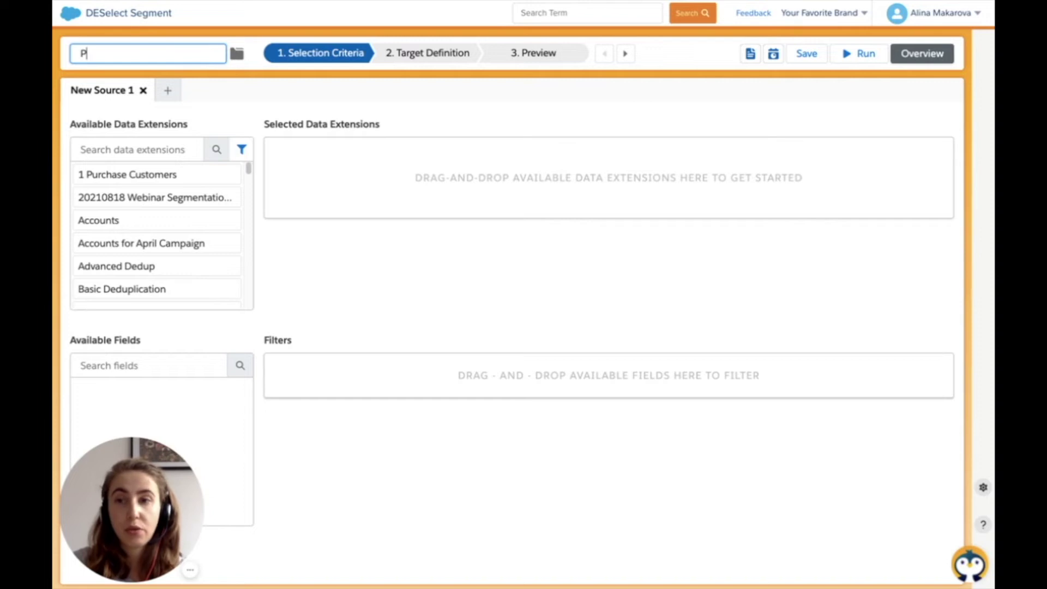
type("romoc")
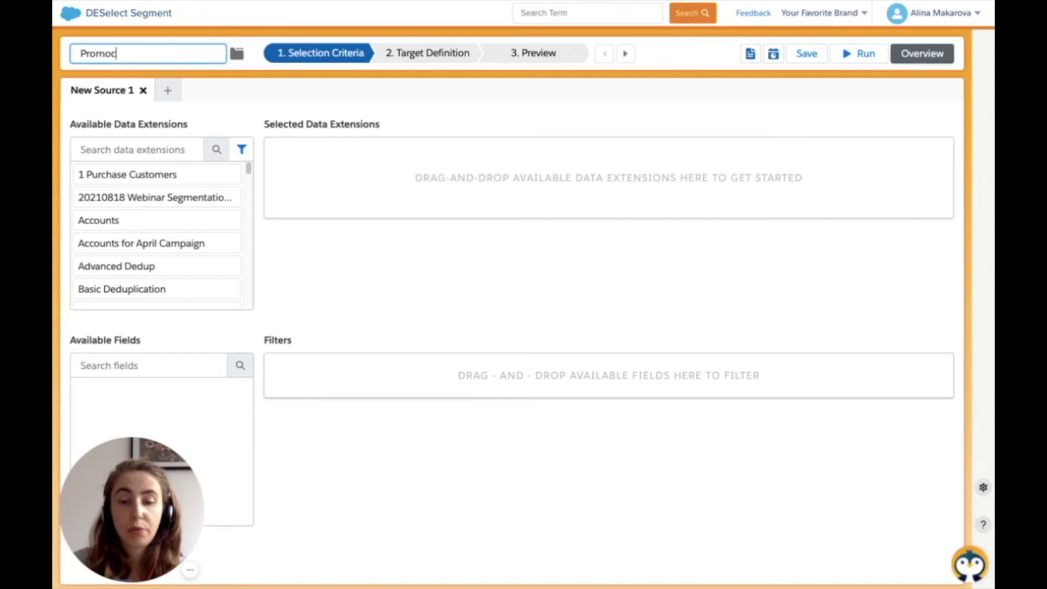
type("ode Campaign")
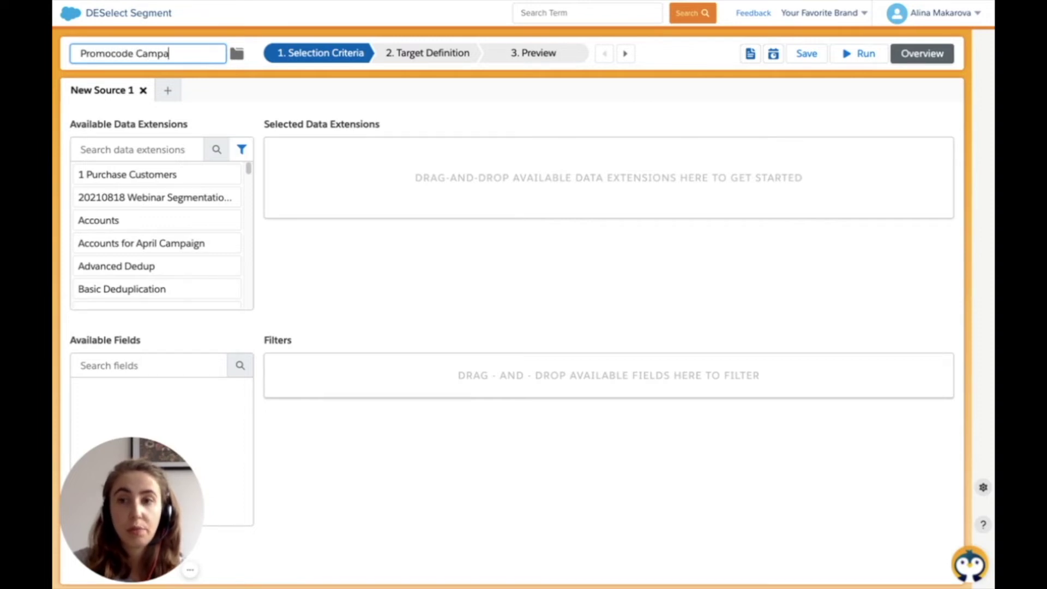
left_click(149, 149)
Add the Customers data extension to the selection, keeping the alias Customers
type("custo")
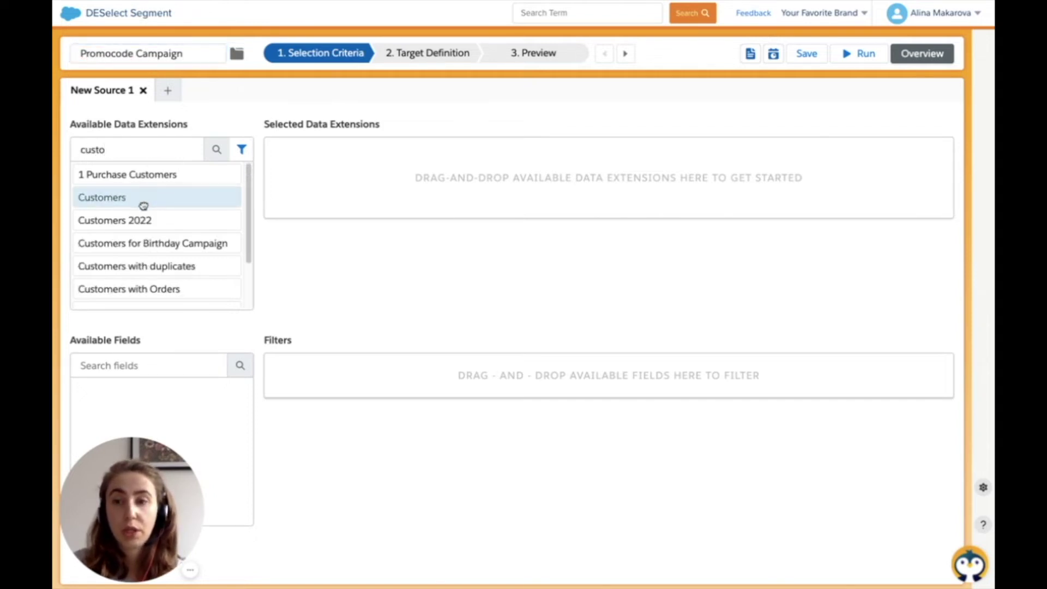
left_click_drag(143, 205, 503, 194)
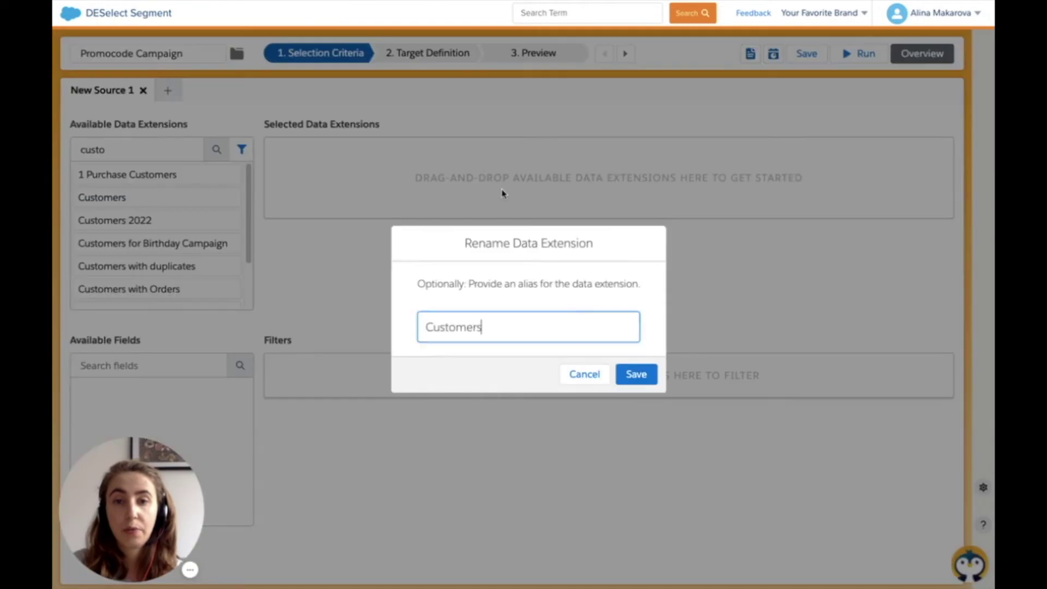
left_click(642, 380)
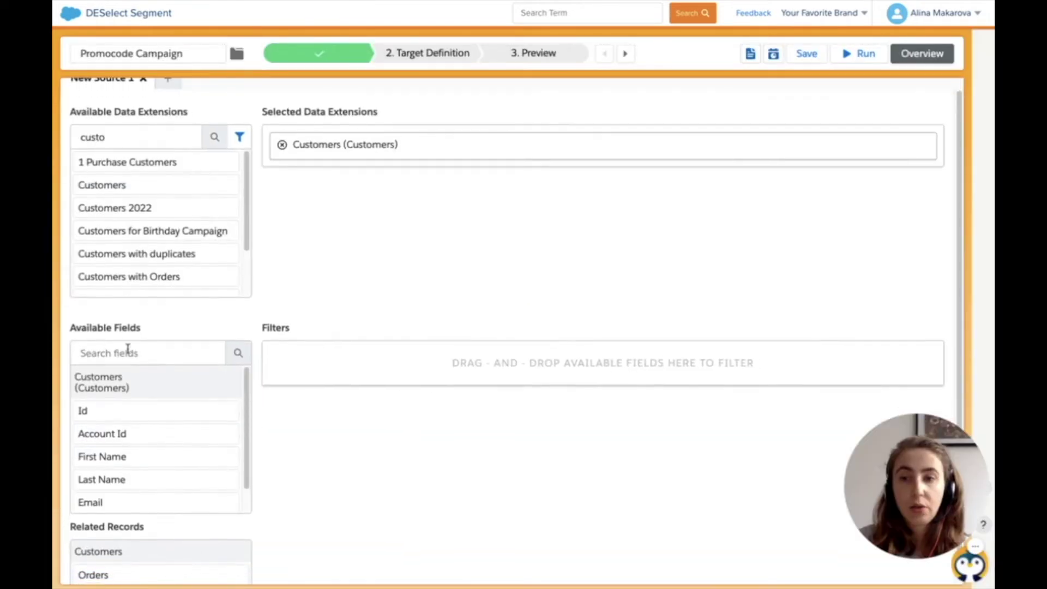
Filter Customers Id to values found in the SubscriberKey field of _Open
left_click_drag(117, 417, 417, 370)
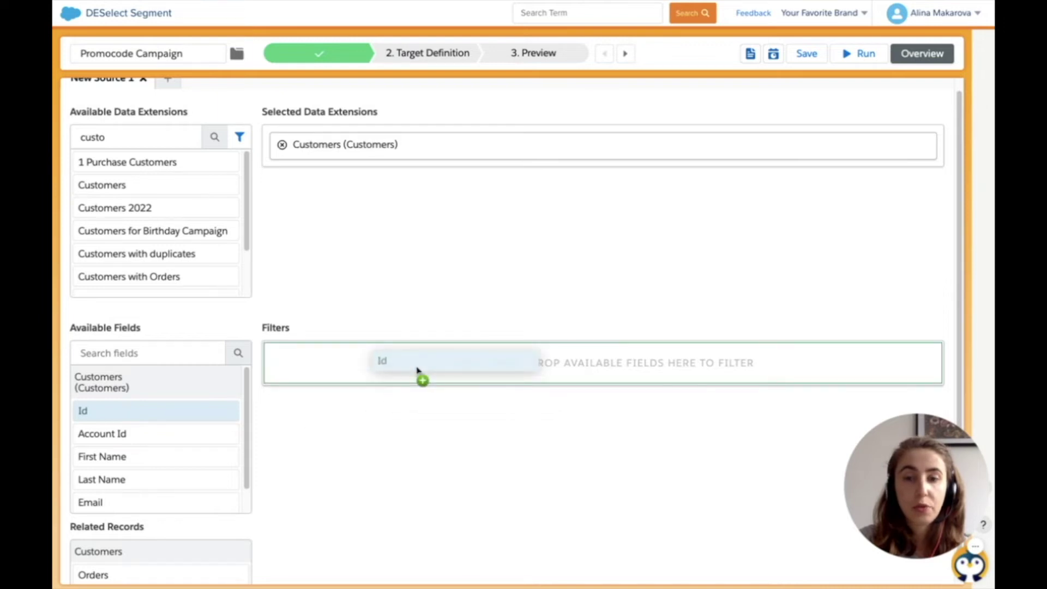
left_click_drag(417, 371, 416, 367)
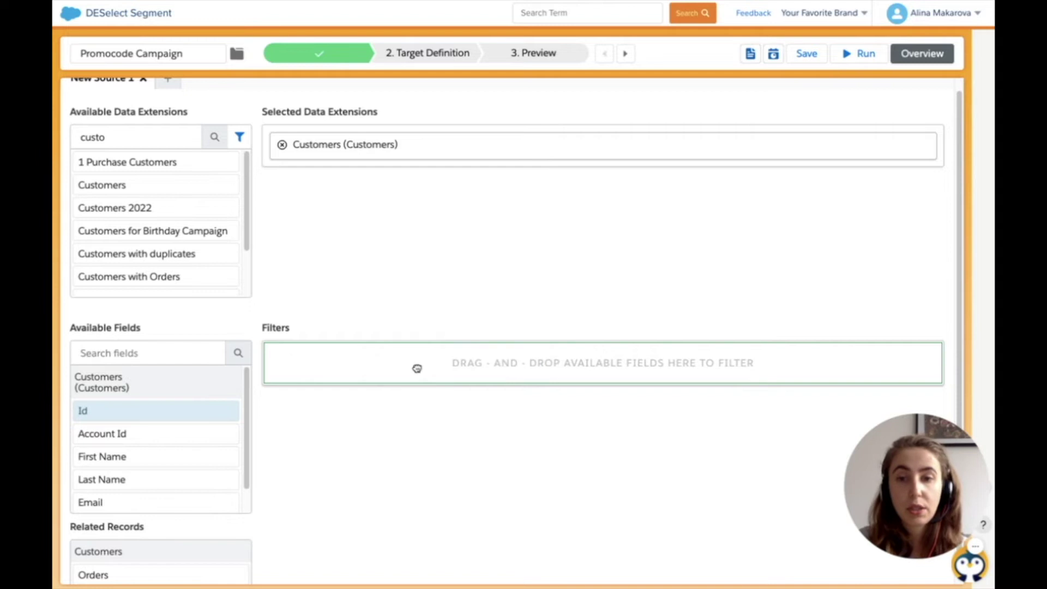
left_click(417, 365)
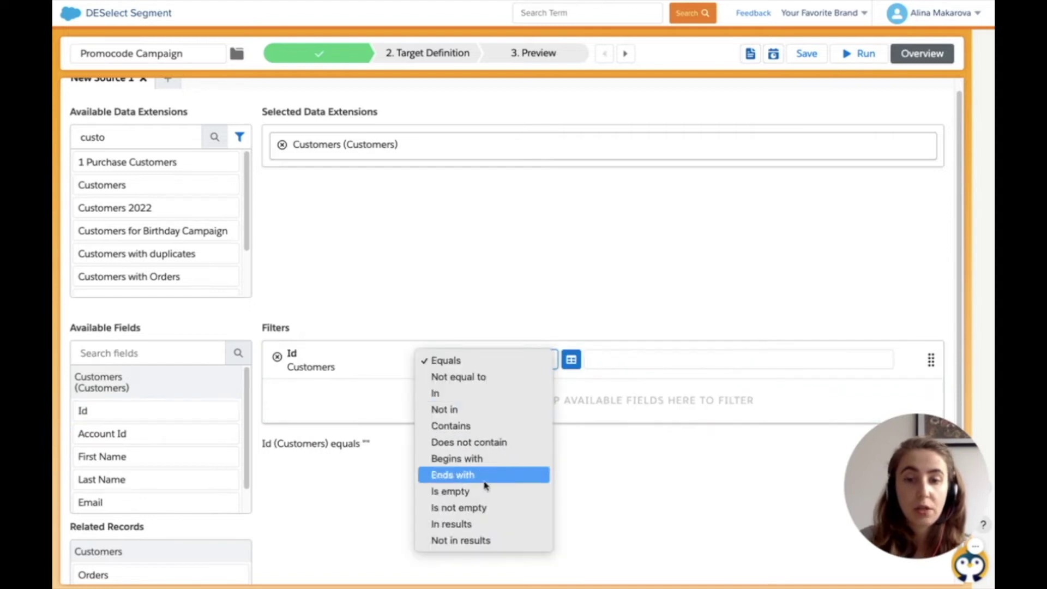
left_click(483, 523)
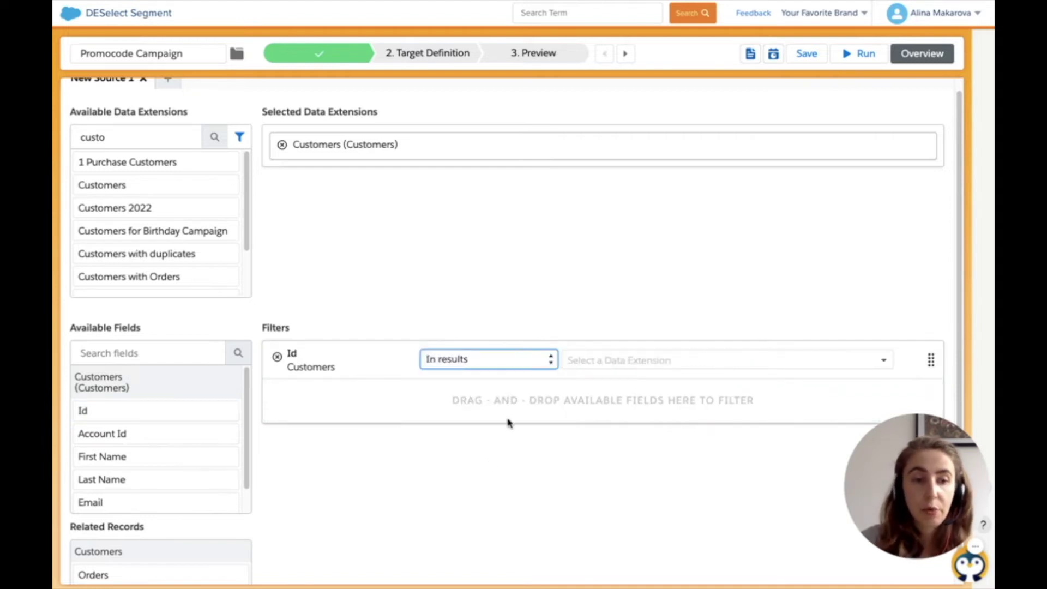
left_click(615, 360)
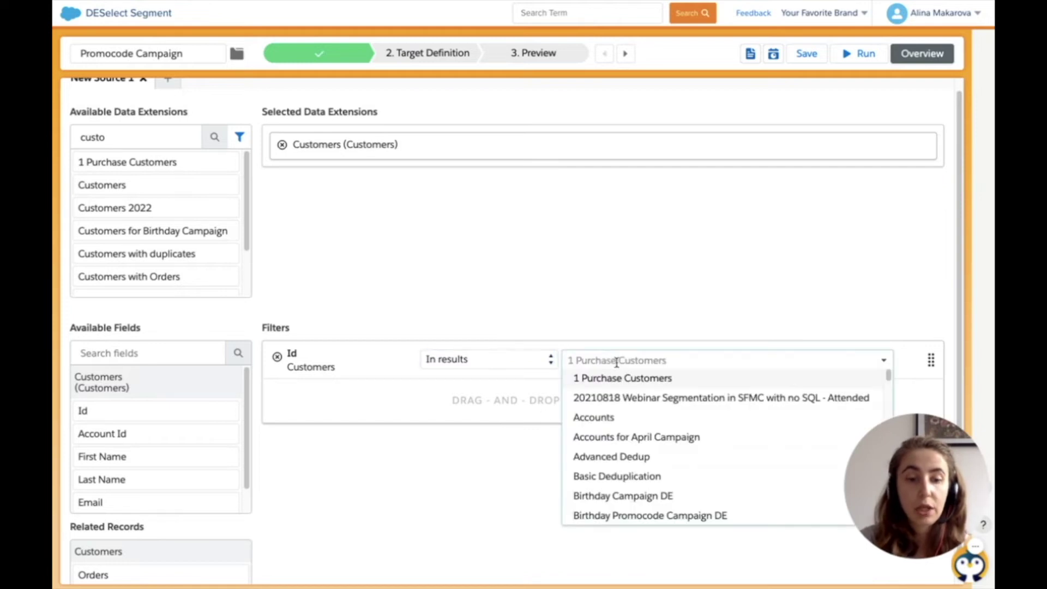
type("_open")
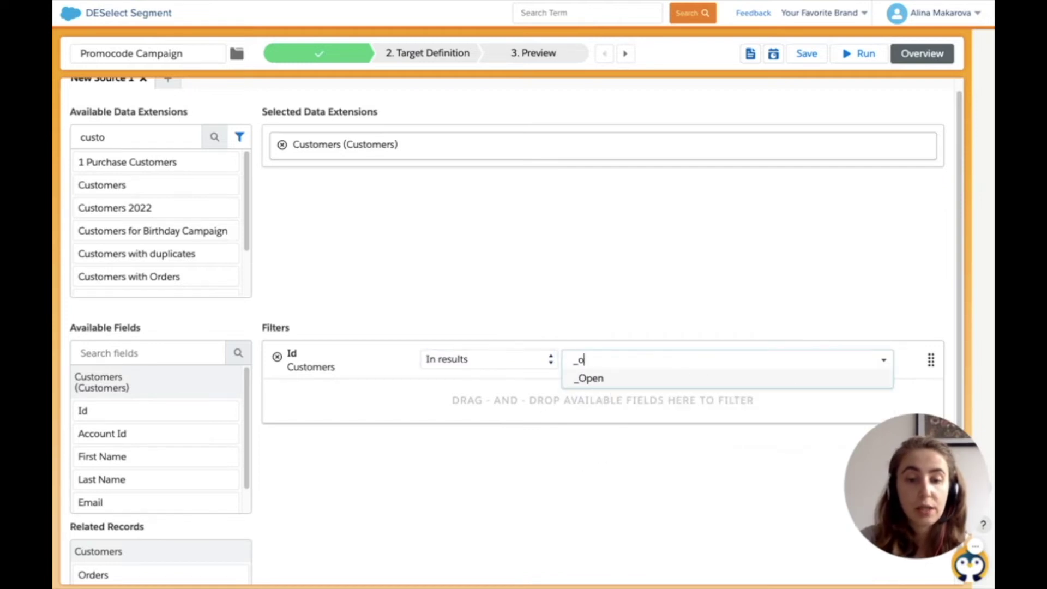
left_click(612, 381)
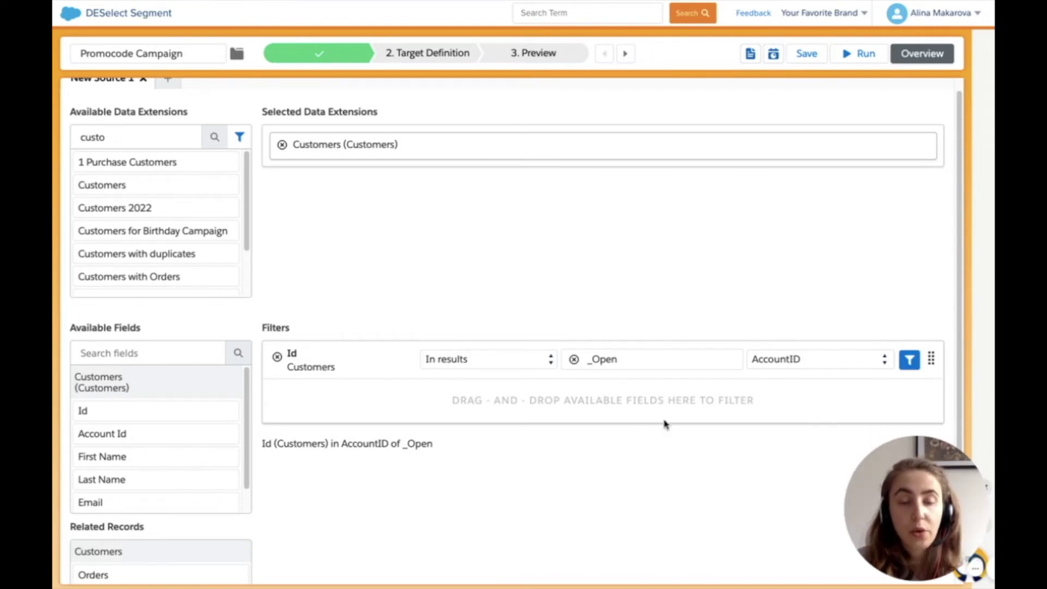
left_click(826, 364)
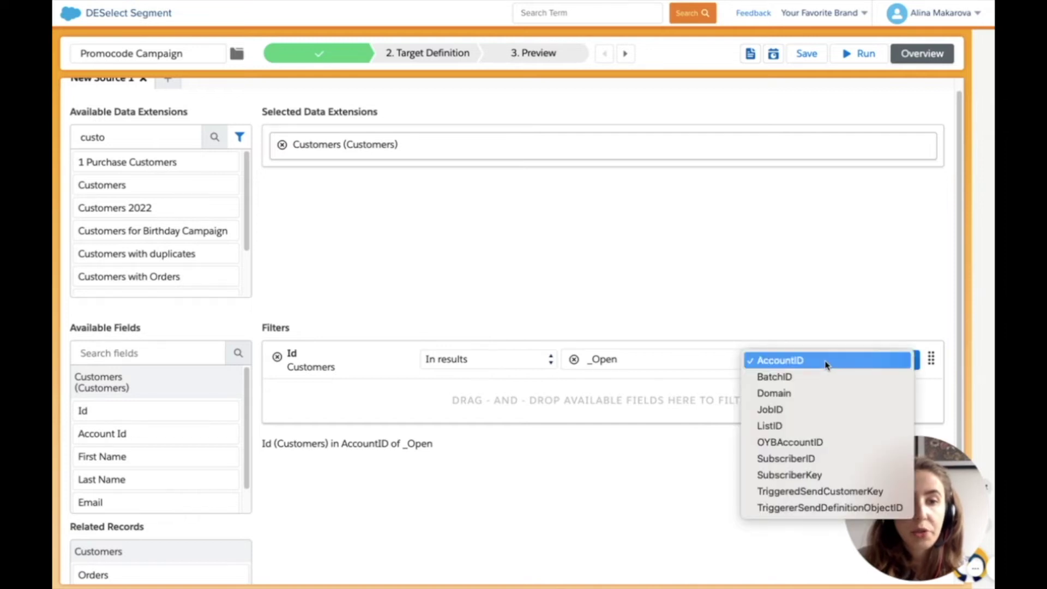
left_click(792, 475)
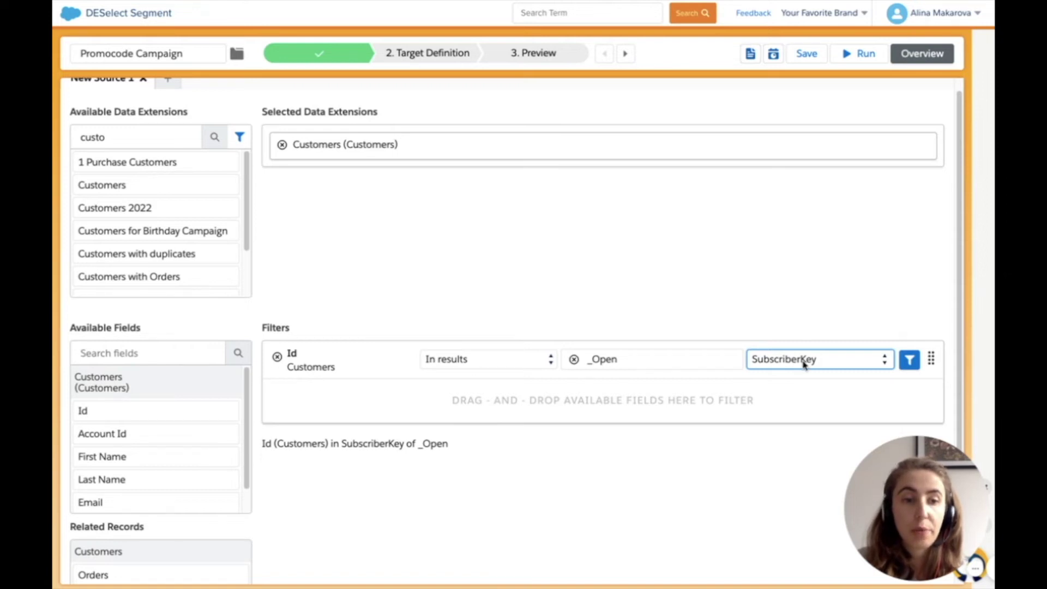
Require the _Open SubscriberKey count to be greater than 5
left_click(911, 364)
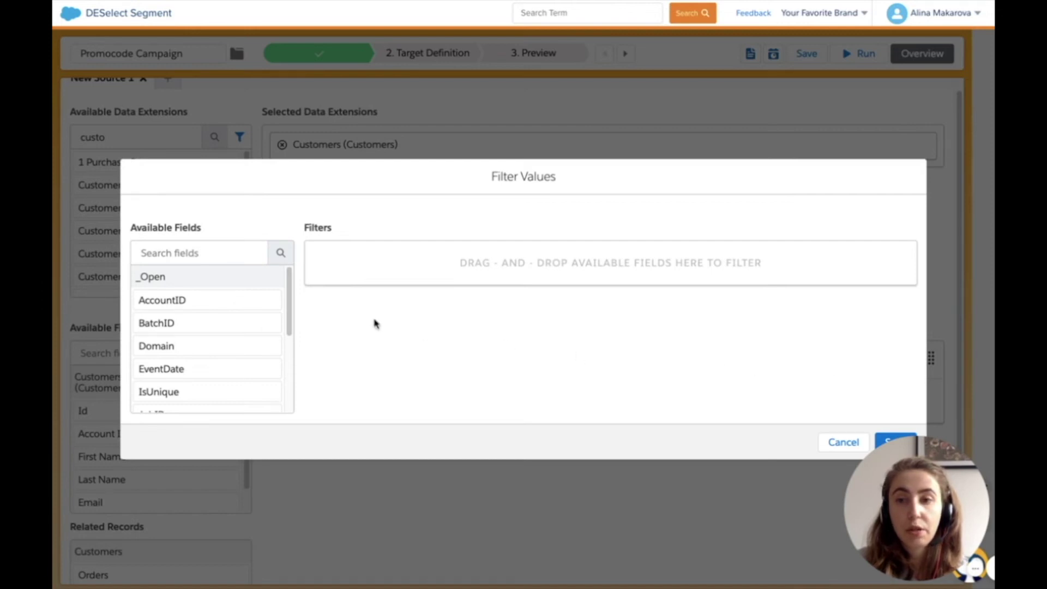
scroll(230, 296, "down", 3)
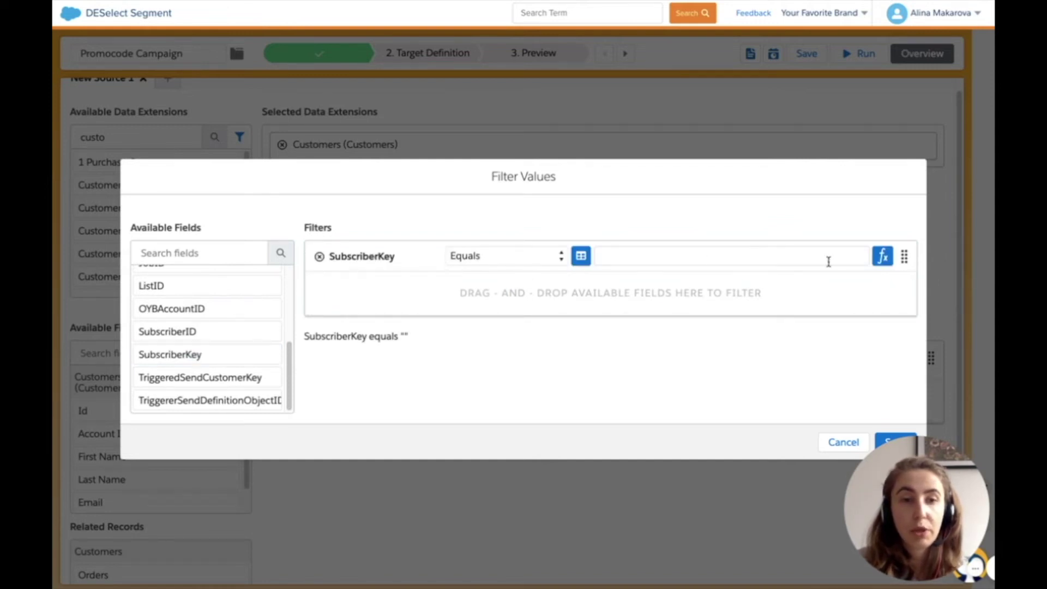
left_click(891, 262)
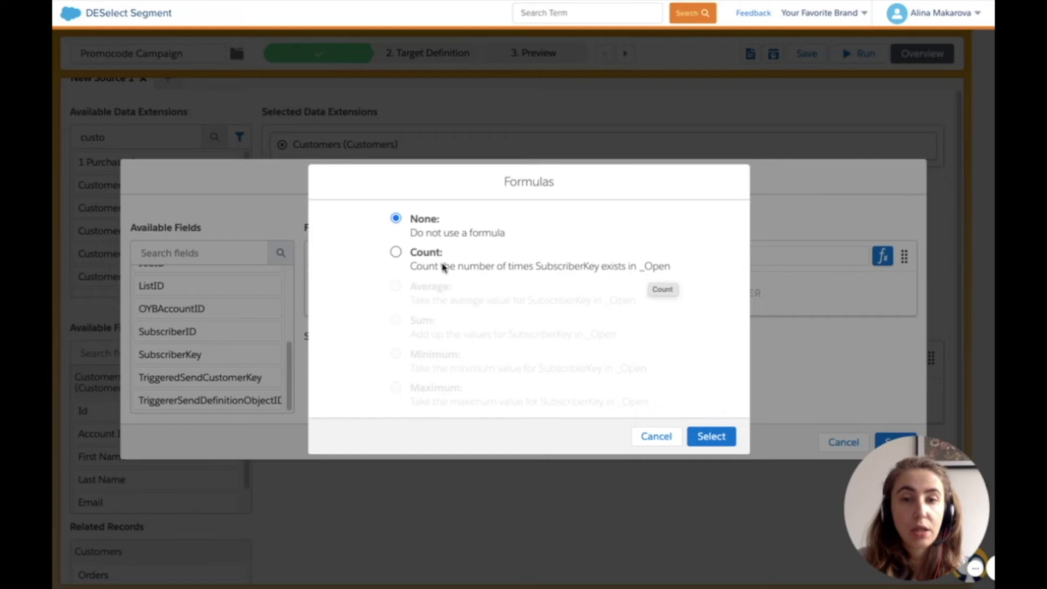
left_click(442, 267)
left_click(495, 257)
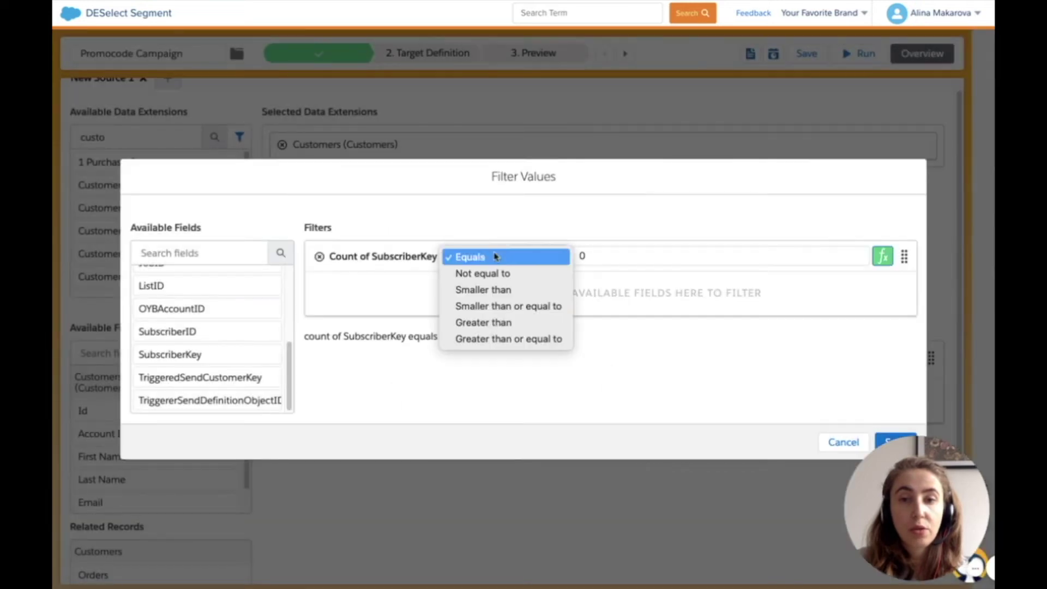
left_click(483, 322)
key("BackSpace")
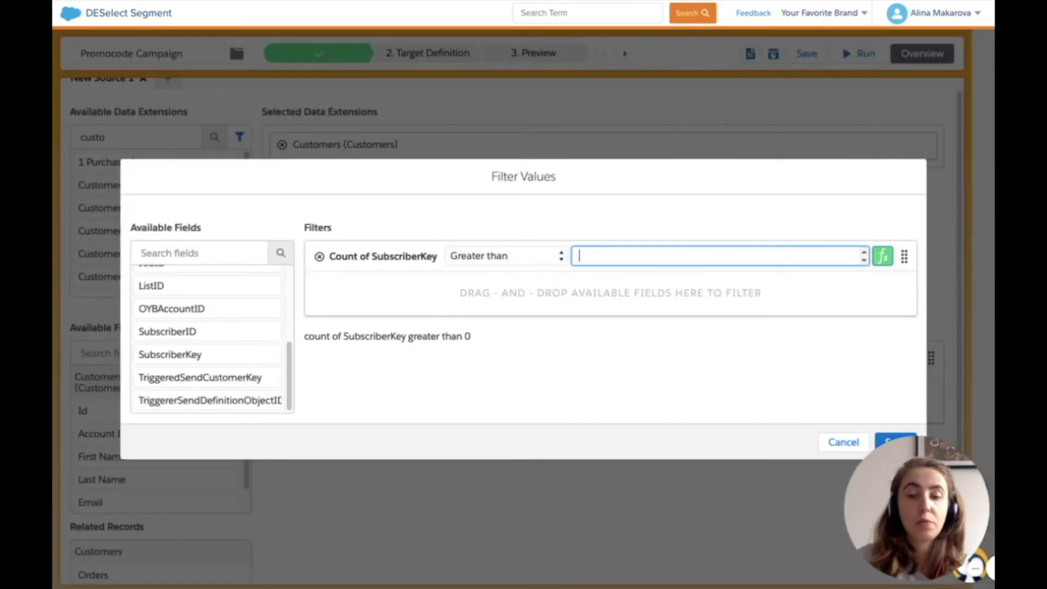
type("5")
left_click(547, 314)
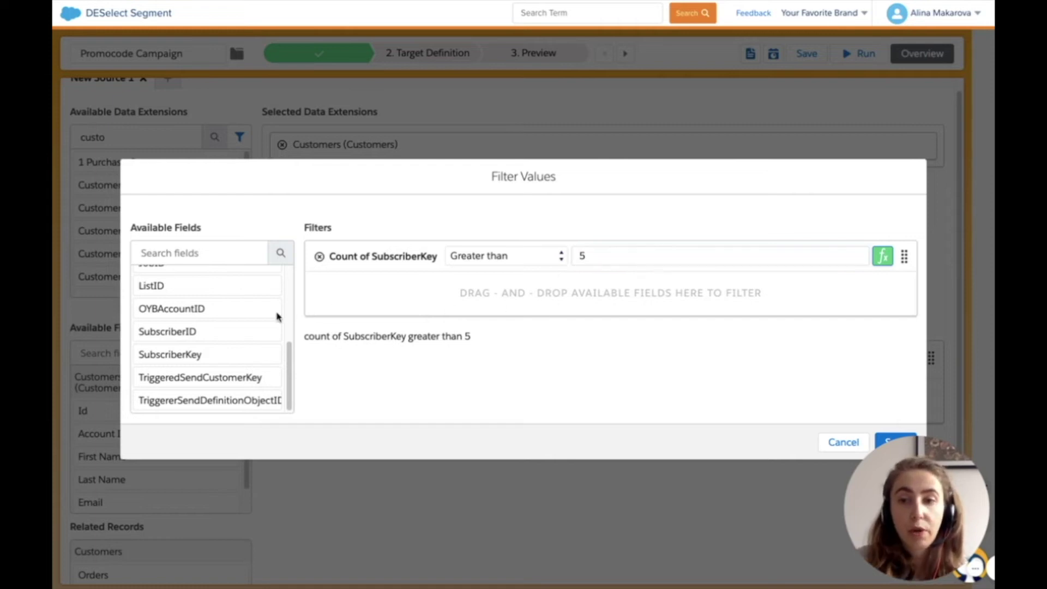
Add an AND condition of EventDate before 3 months ago and save the subfilter
scroll(241, 335, "up", 3)
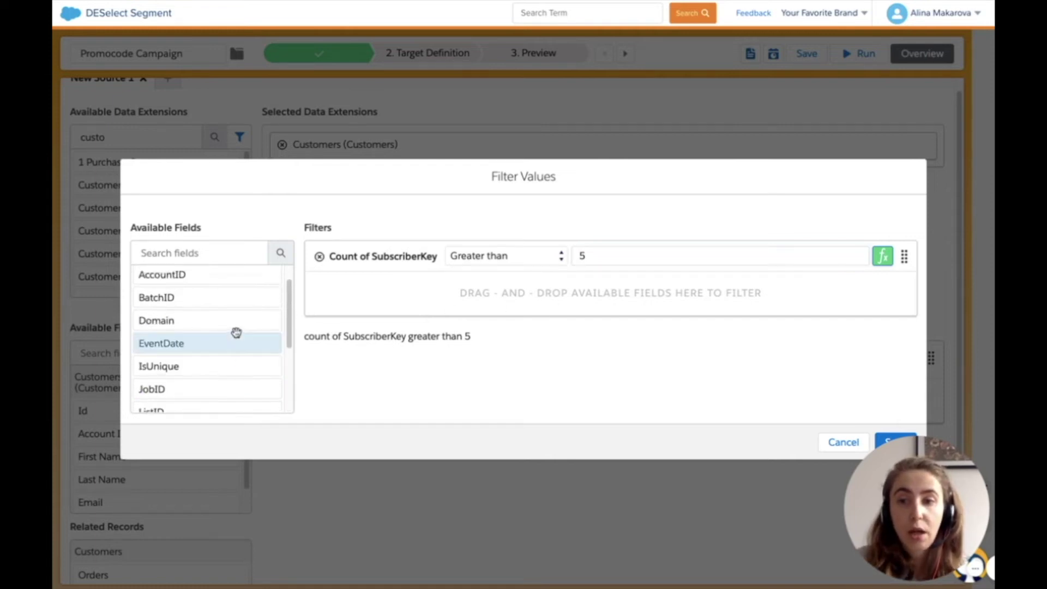
left_click_drag(237, 333, 461, 301)
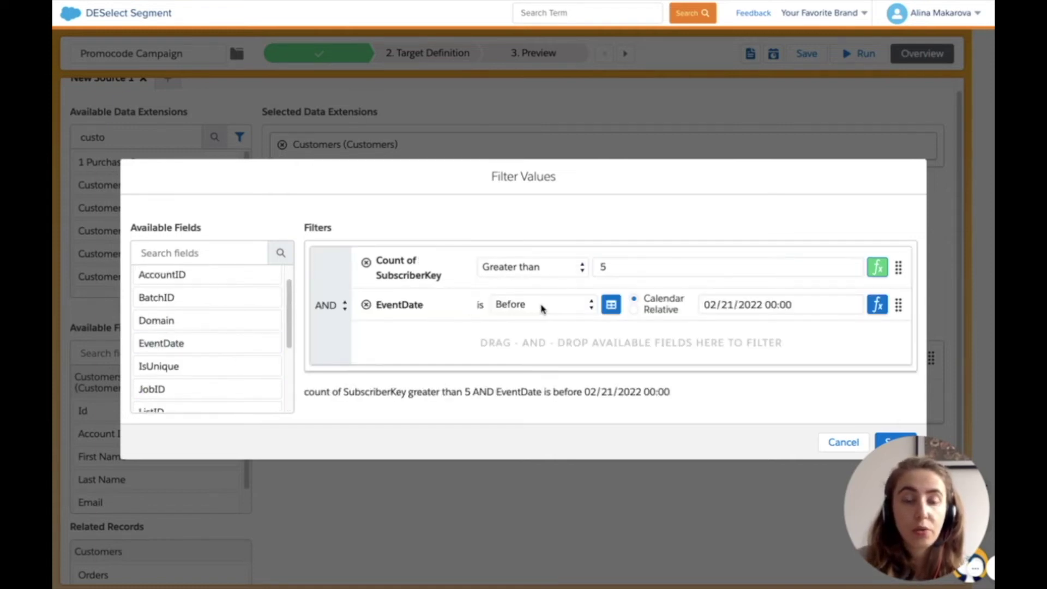
left_click(634, 310)
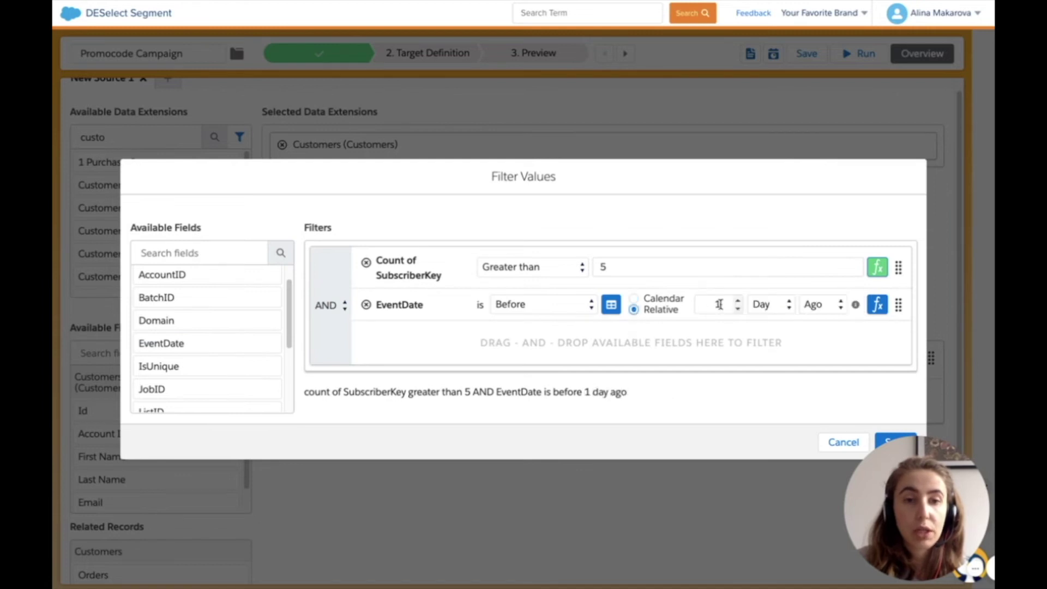
left_click(719, 305)
key("BackSpace")
type("3")
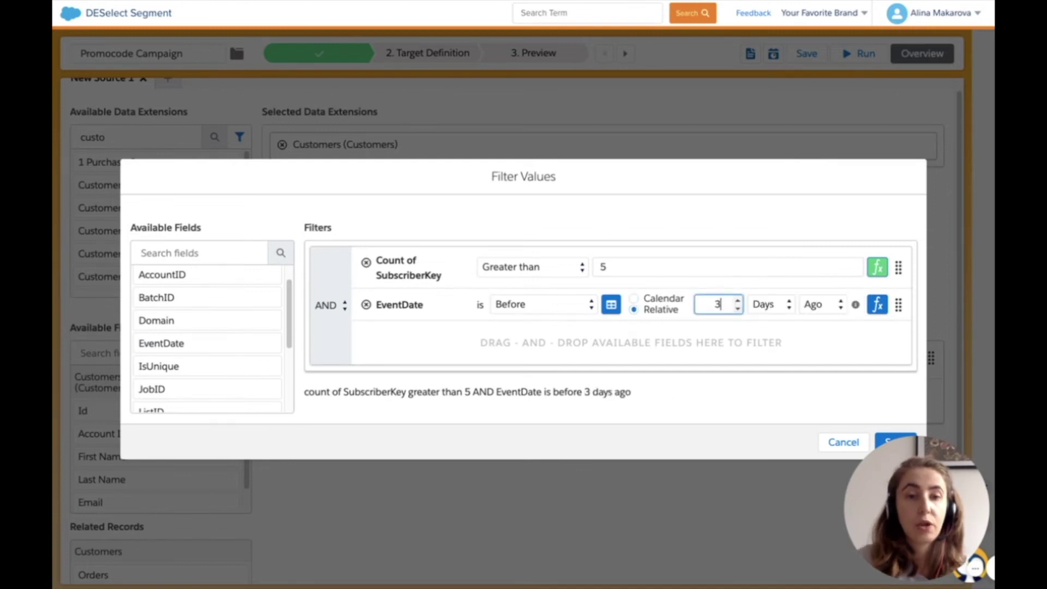
left_click(771, 304)
left_click(771, 354)
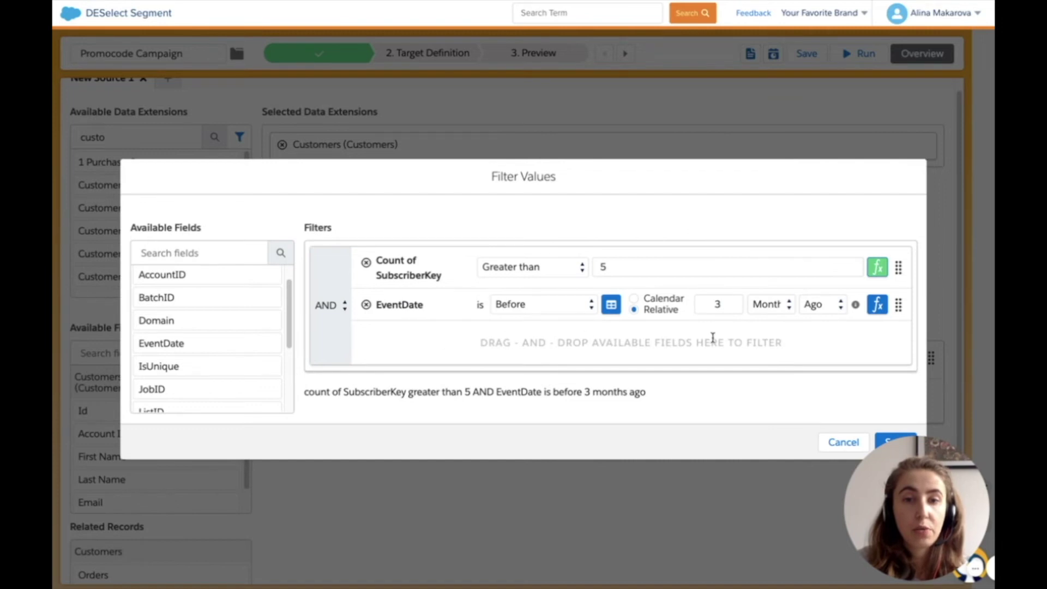
left_click(887, 439)
Create the sendable, testable target data extension 'Promocode Campaign Users'
left_click(428, 55)
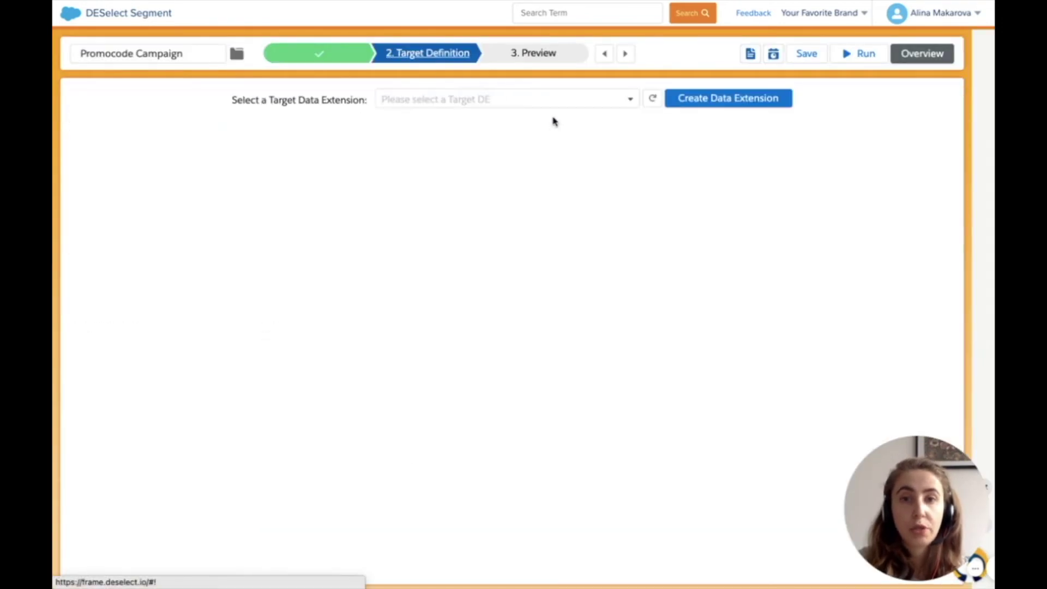
left_click(721, 102)
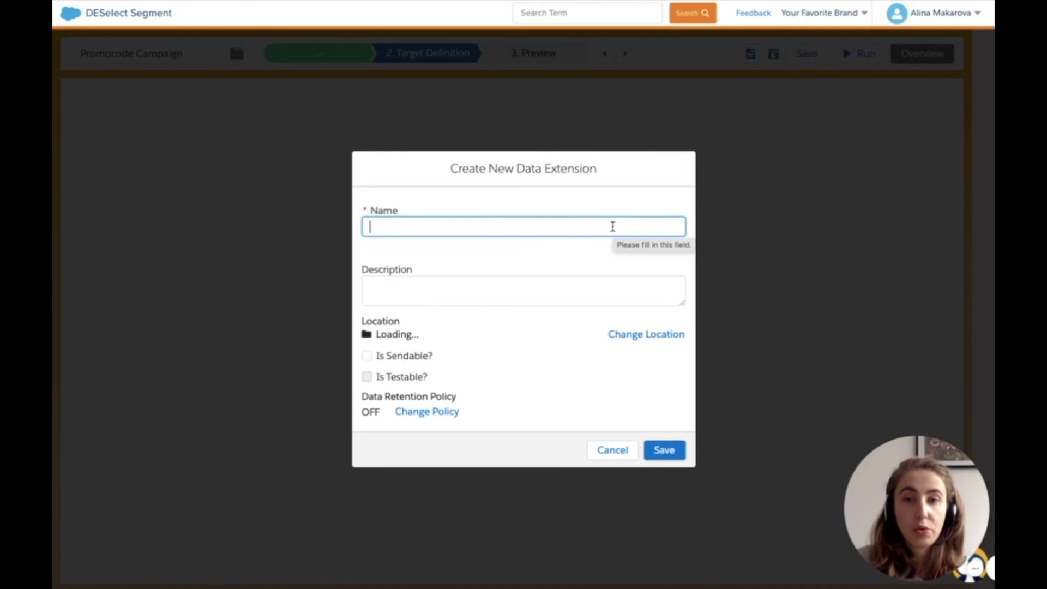
type("Promo")
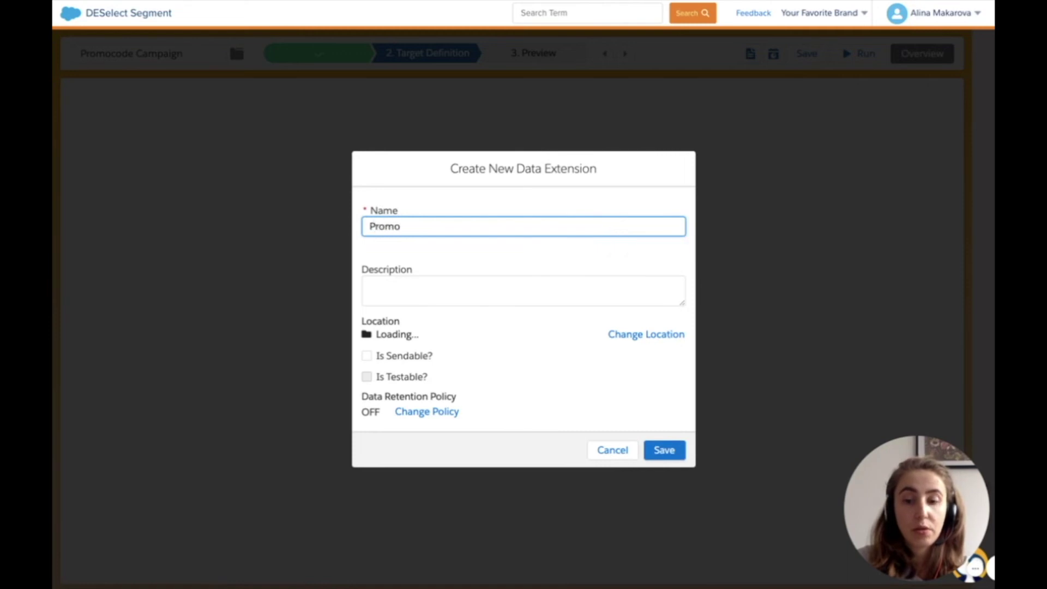
type("code Cam")
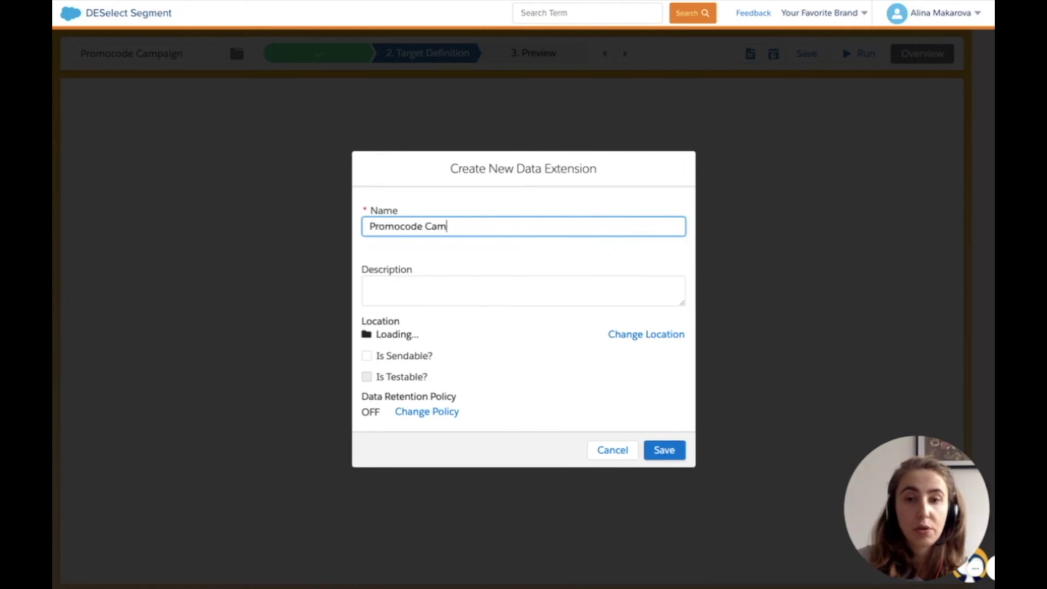
type("paign ")
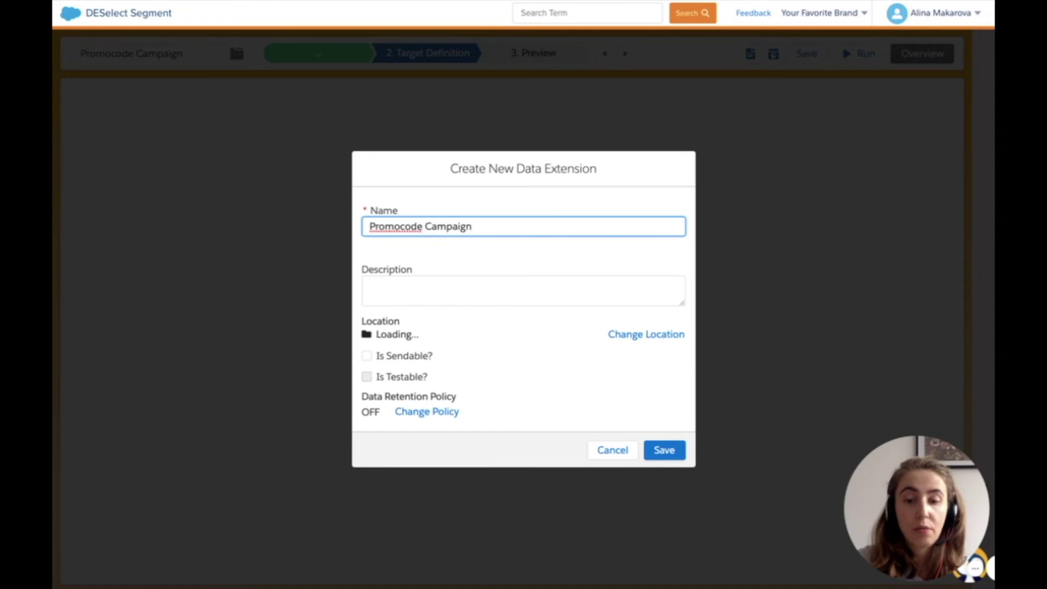
type("Users")
left_click(394, 356)
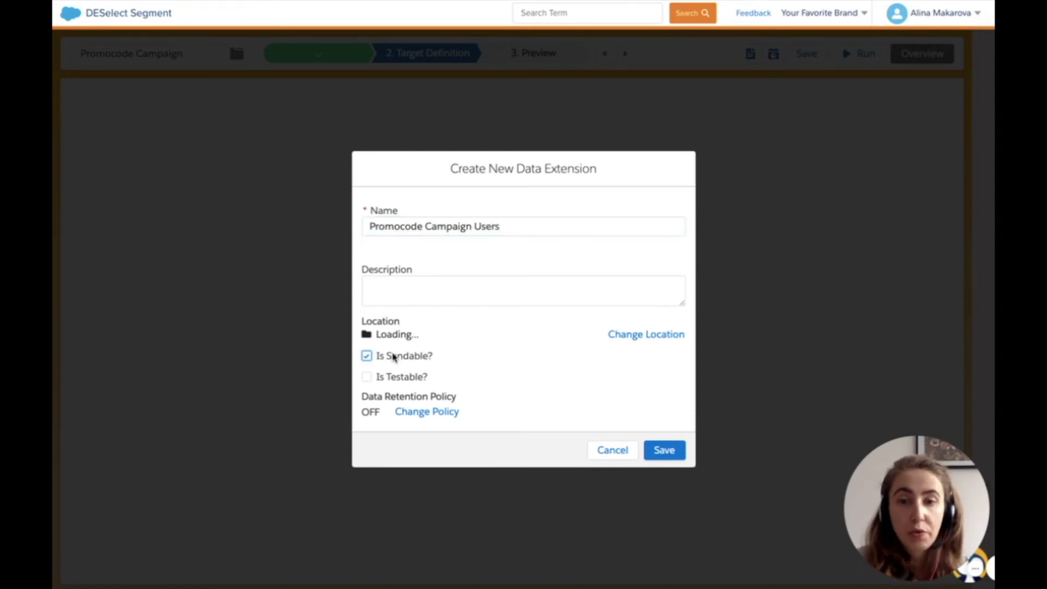
left_click(367, 377)
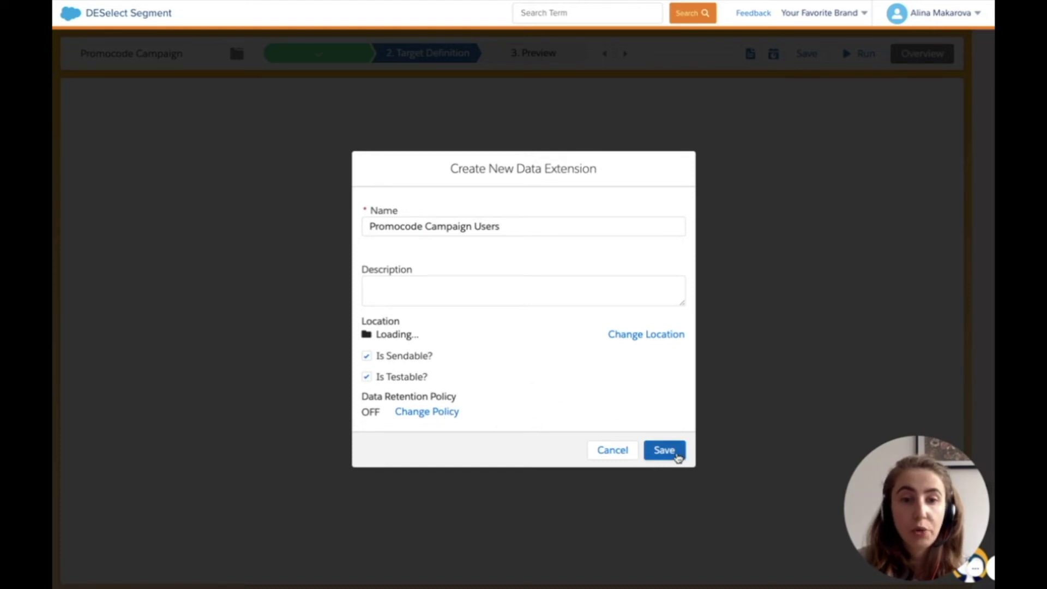
left_click(675, 455)
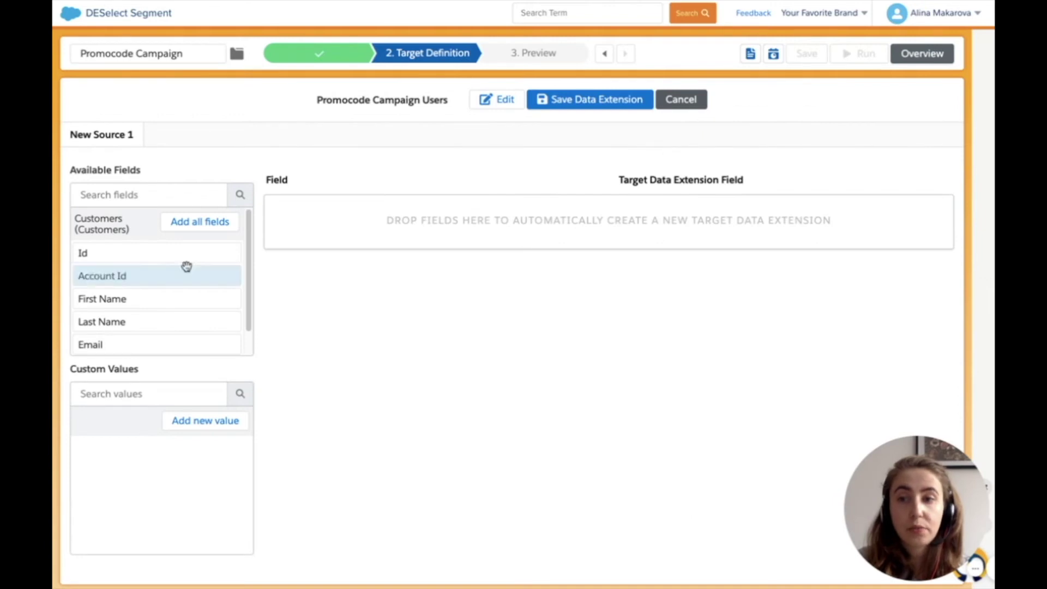
Map Id, First Name and Email into Promocode Campaign Users and create it
left_click_drag(159, 253, 475, 209)
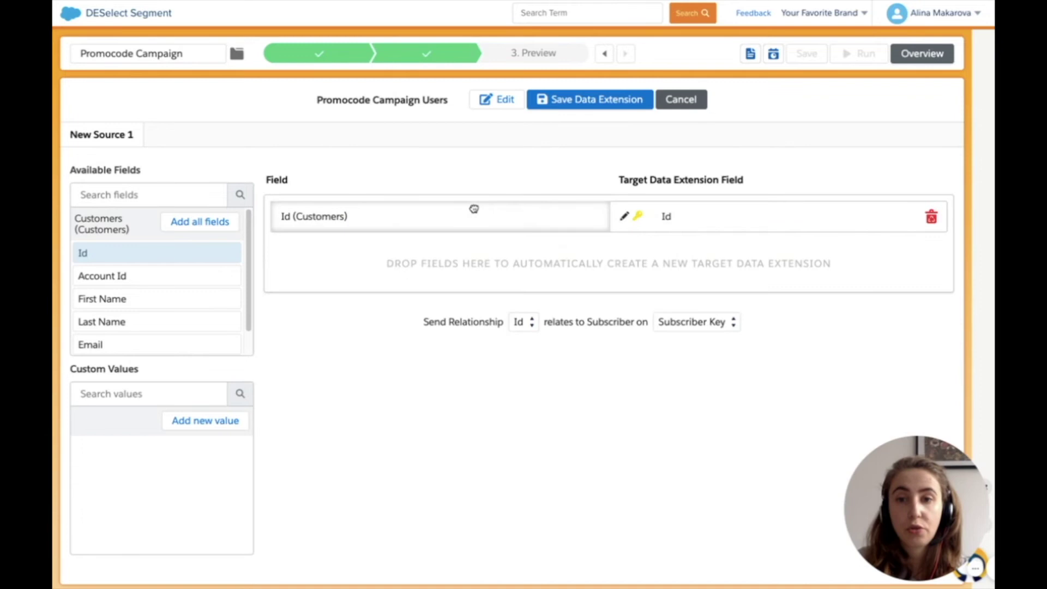
left_click_drag(149, 297, 341, 278)
left_click_drag(161, 342, 477, 289)
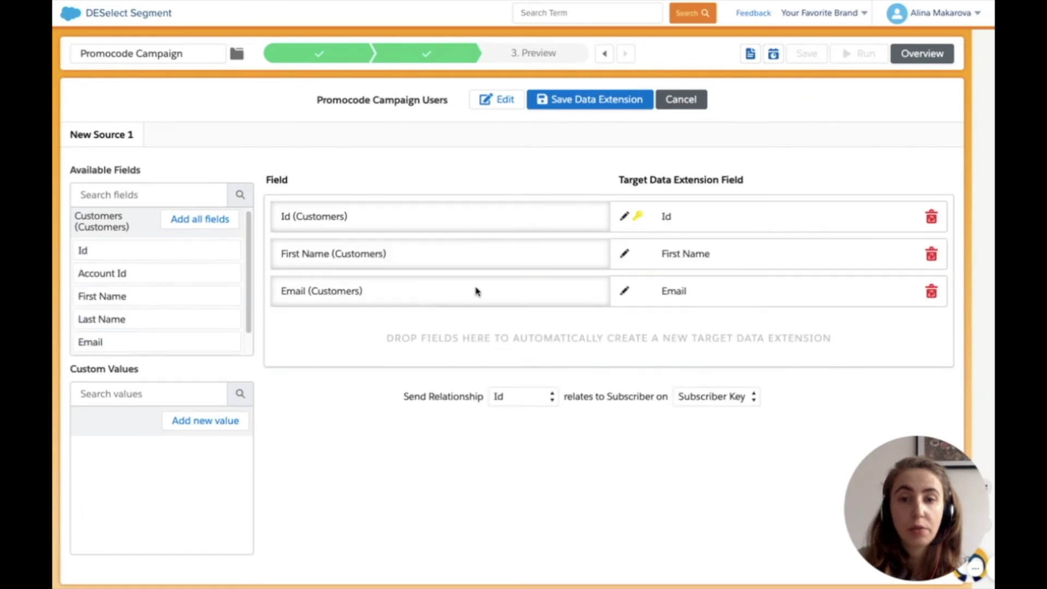
left_click(575, 104)
left_click(629, 364)
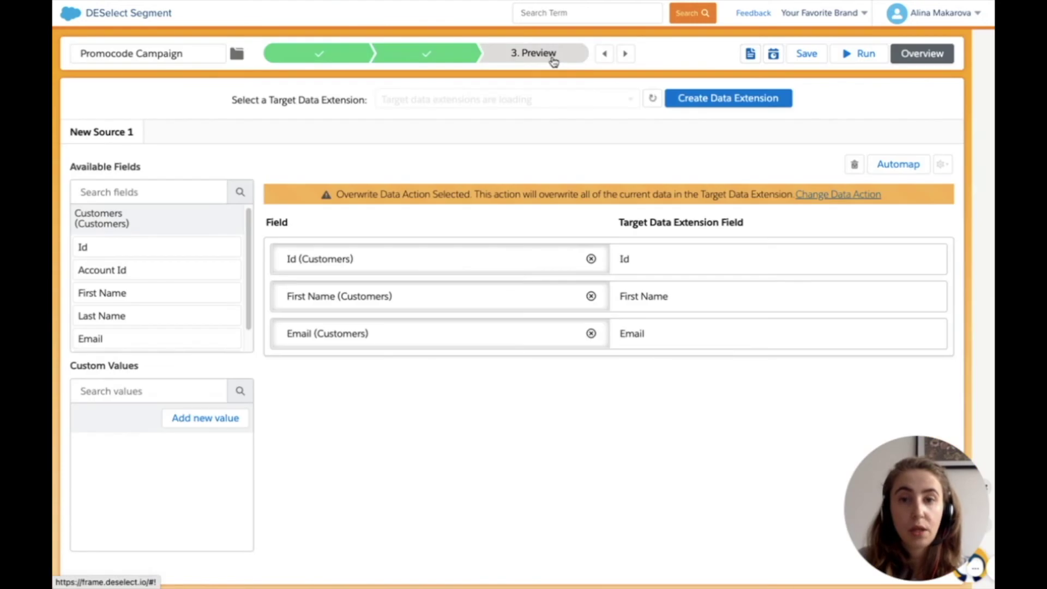
Preview the 2,999 matching records and run the segment into the target
left_click(554, 61)
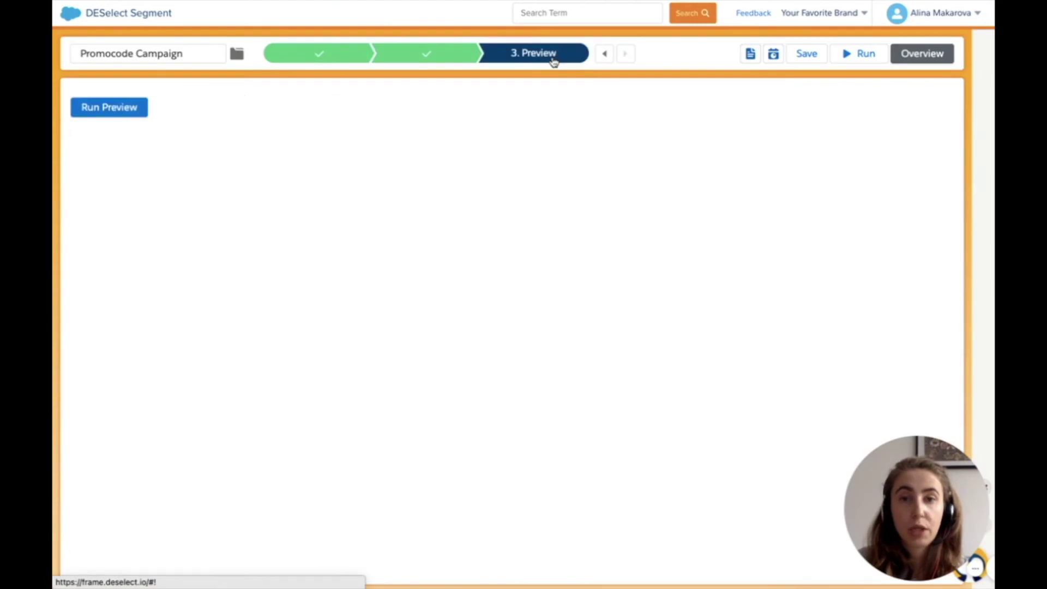
left_click(121, 108)
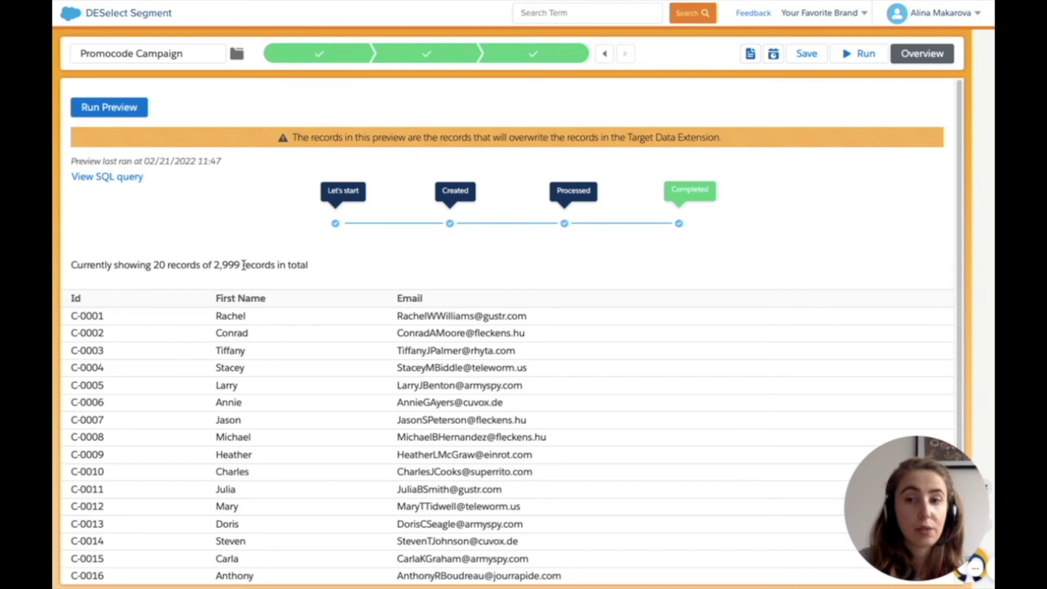
scroll(244, 264, "down", 1)
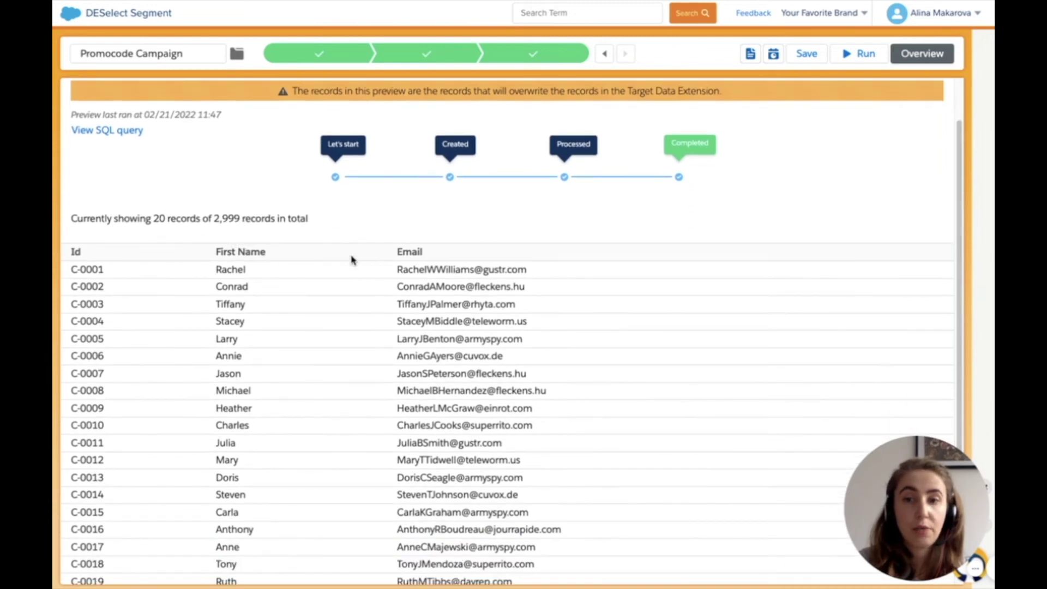
scroll(562, 262, "up", 1)
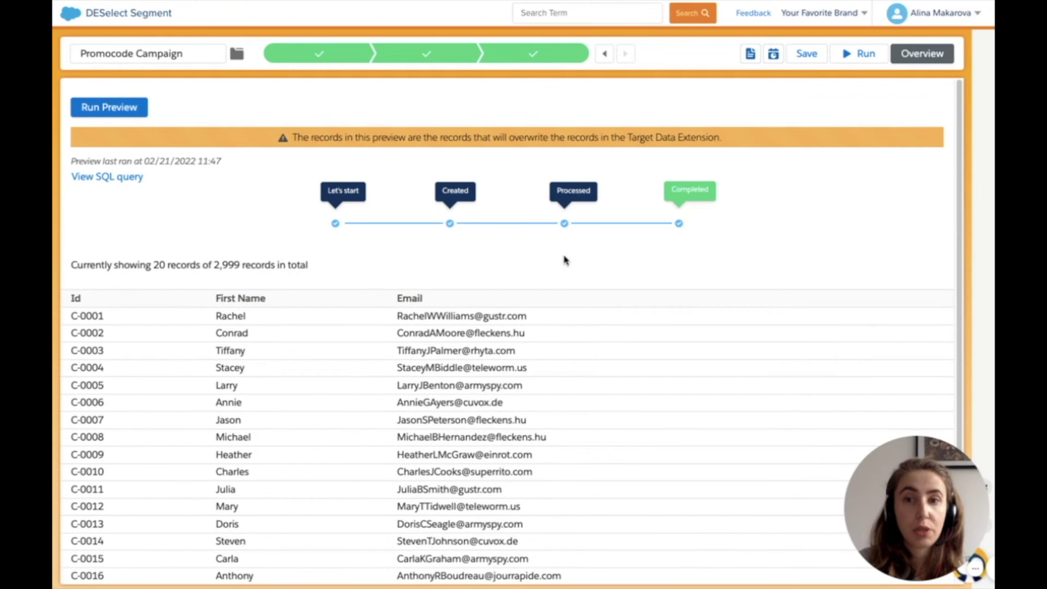
left_click(866, 56)
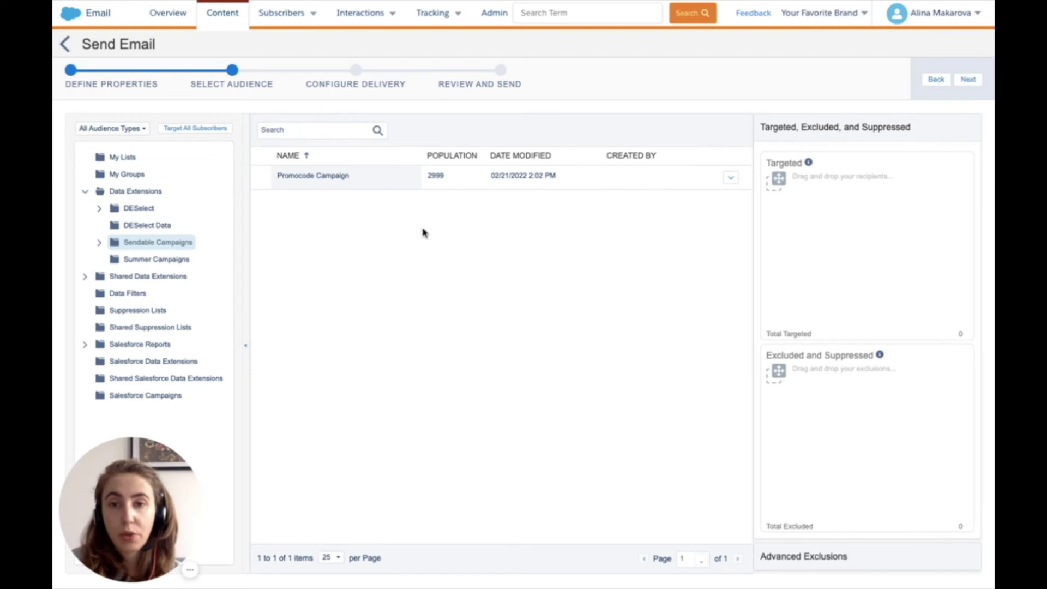
Target the Promocode Campaign data extension with All Subscribers as the publication list (2,999 targeted)
left_click(398, 185)
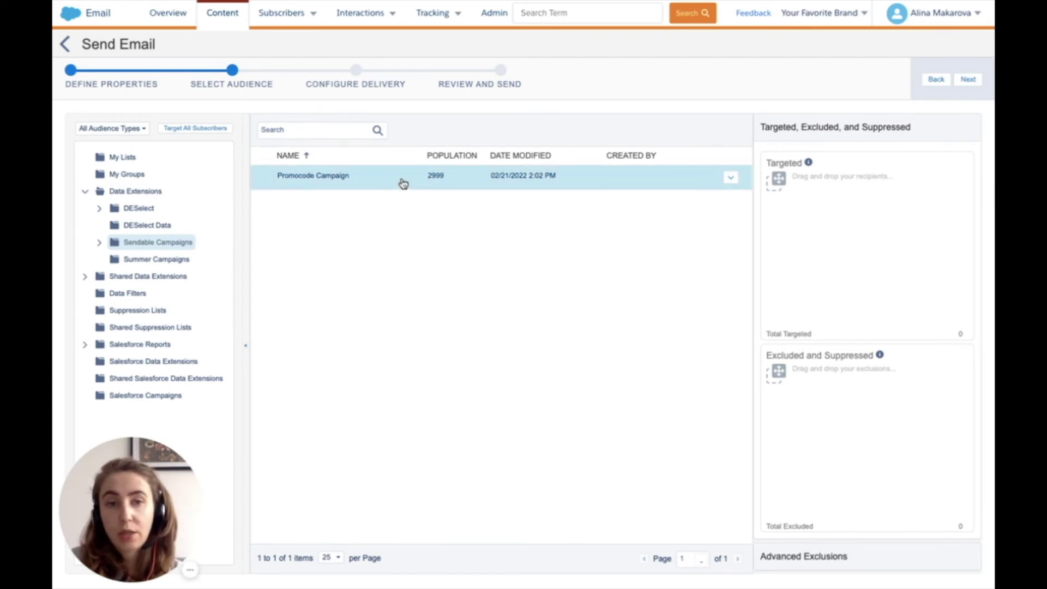
left_click_drag(387, 180, 794, 202)
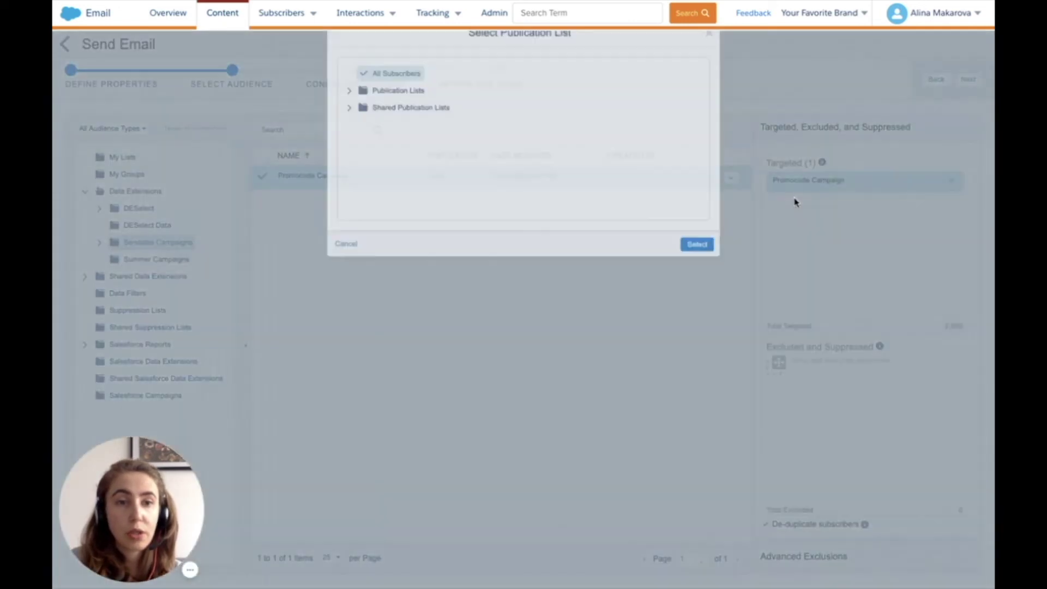
left_click(695, 276)
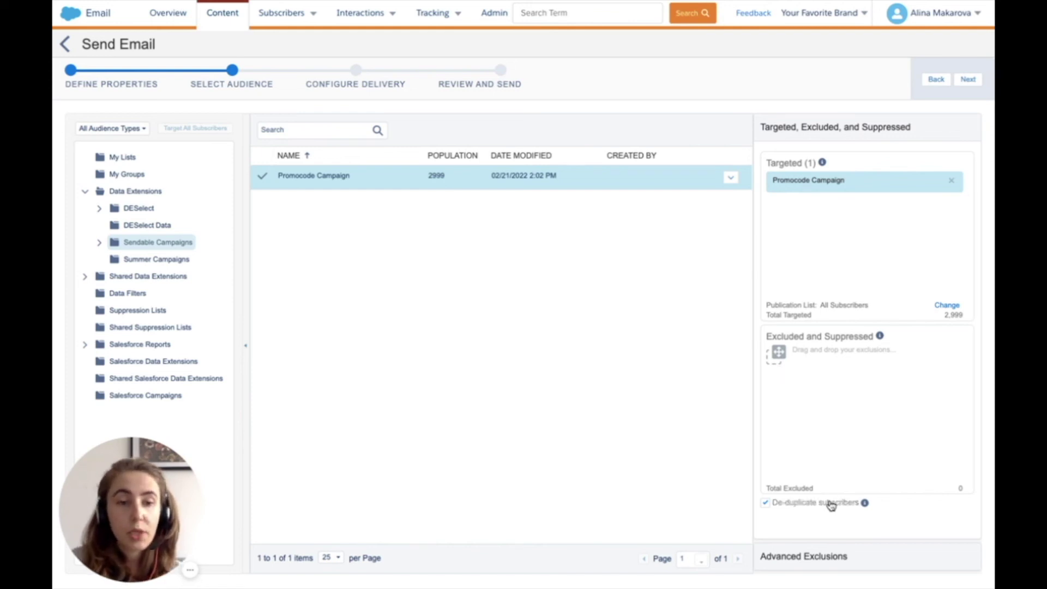
Keep delivery at Send Immediately with Track Clicks on and continue to Review and Send
left_click(979, 82)
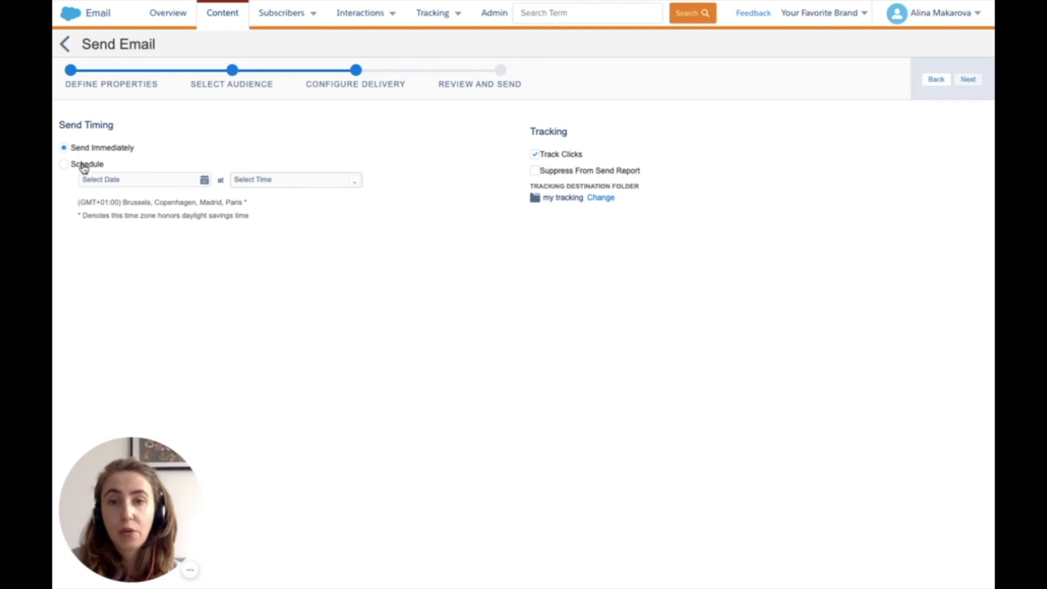
left_click(969, 79)
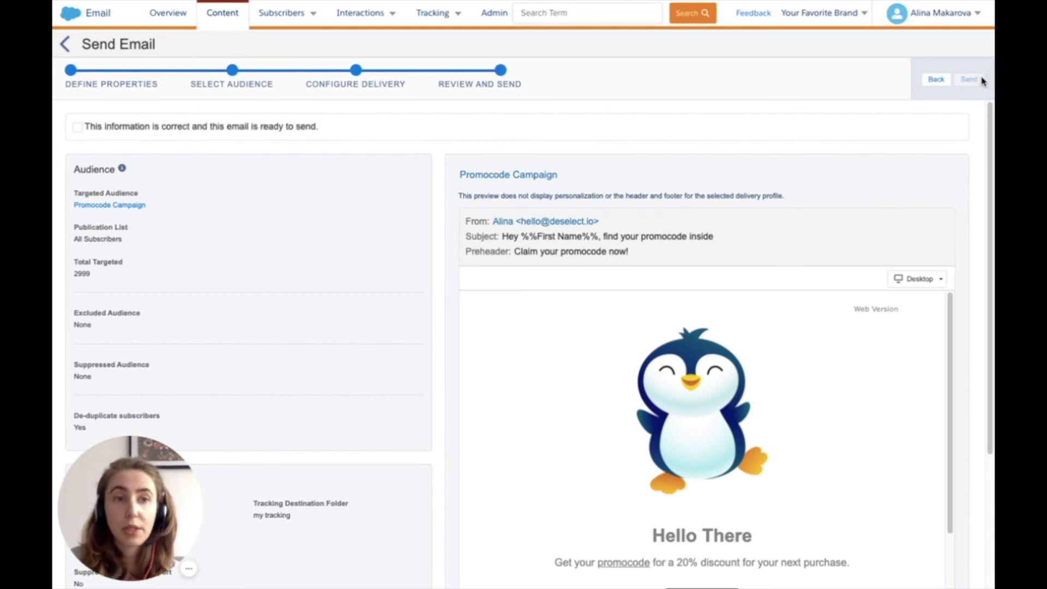
Check the From sender details against the 2999-subscriber Promocode Campaign summary
mouse_move(555, 224)
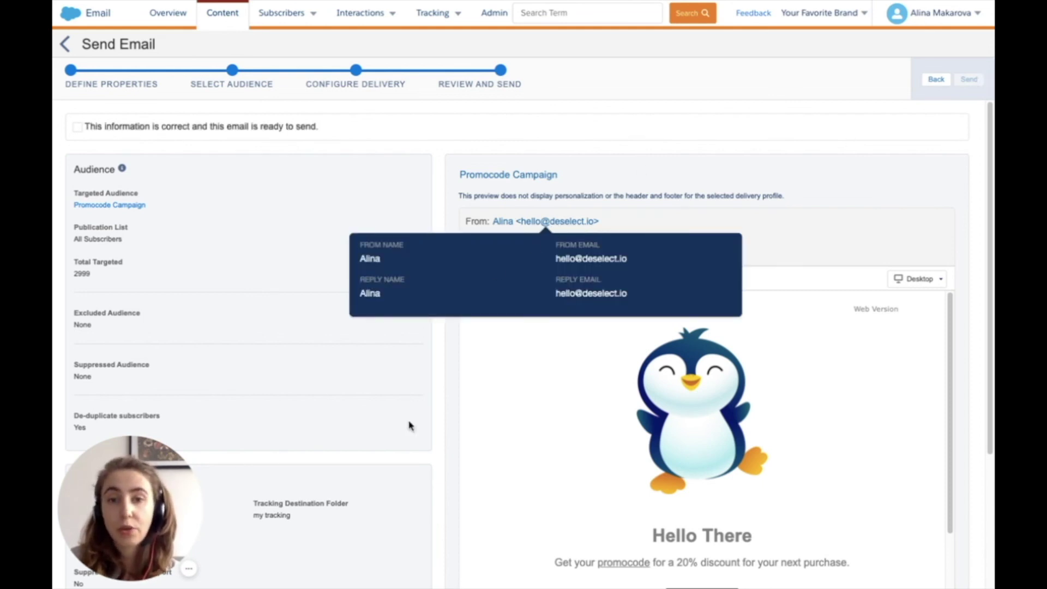